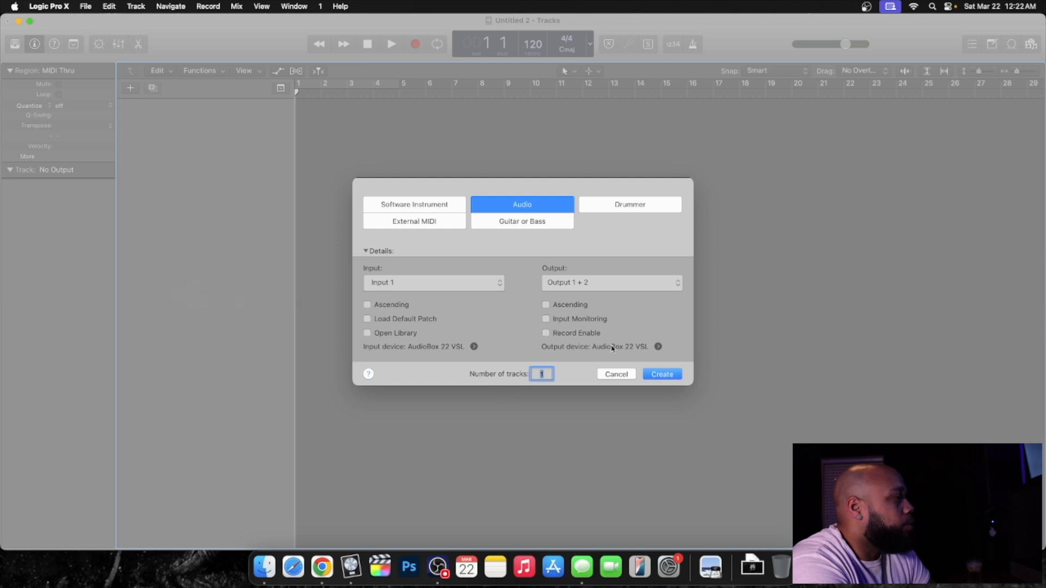
- Create an audio track with Input 1 and Output 1 + 2, and duplicate it until there are 15 audio tracks
click(669, 375)
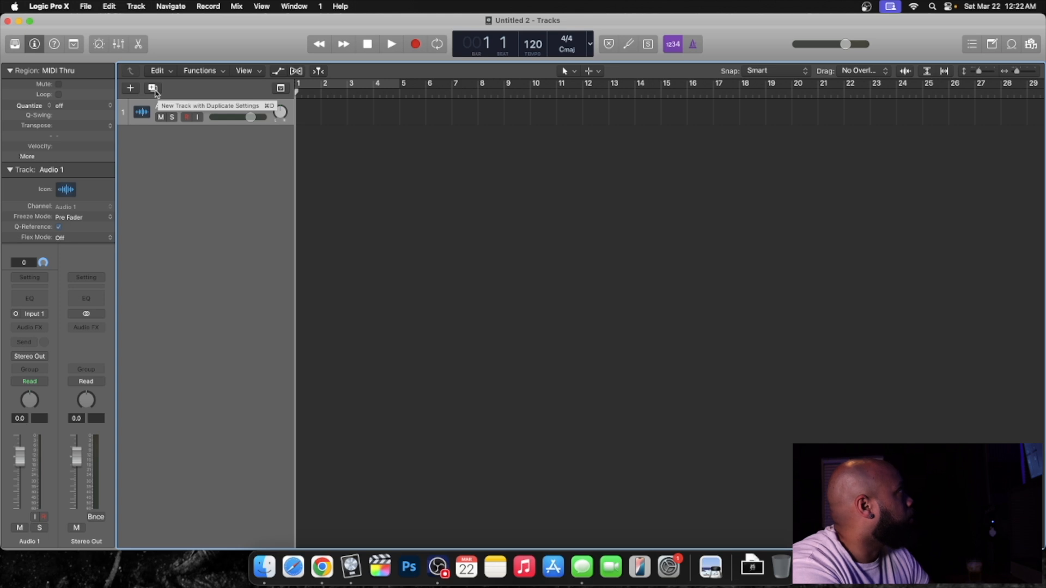
key(super+d)
key(super+d)
key(super+d)
key(super+d)
key(super+d)
key(super+d)
key(super+d)
key(super+d)
key(super+d)
key(super+d)
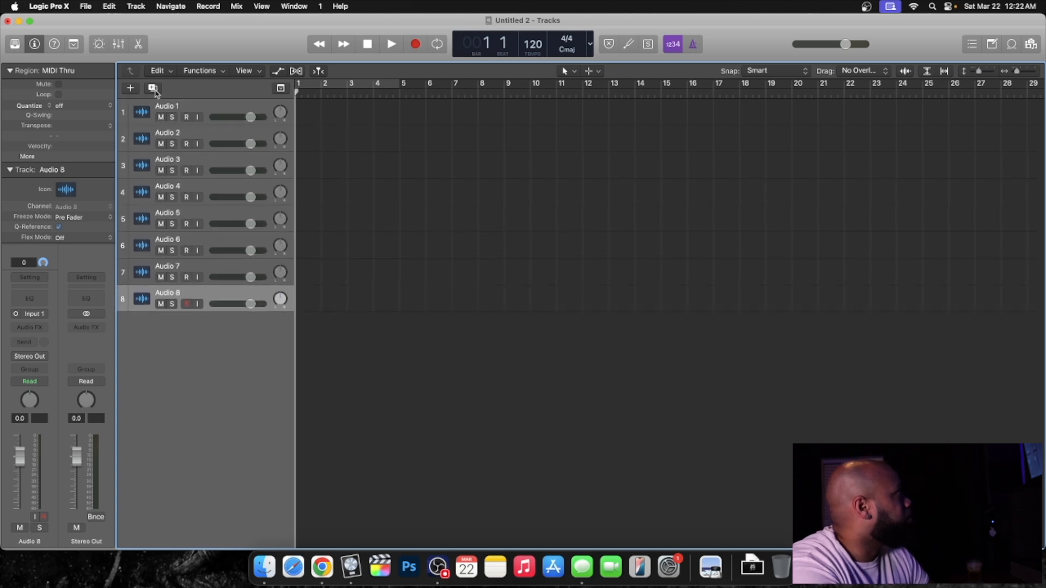
click(154, 90)
click(154, 90)
click(154, 90)
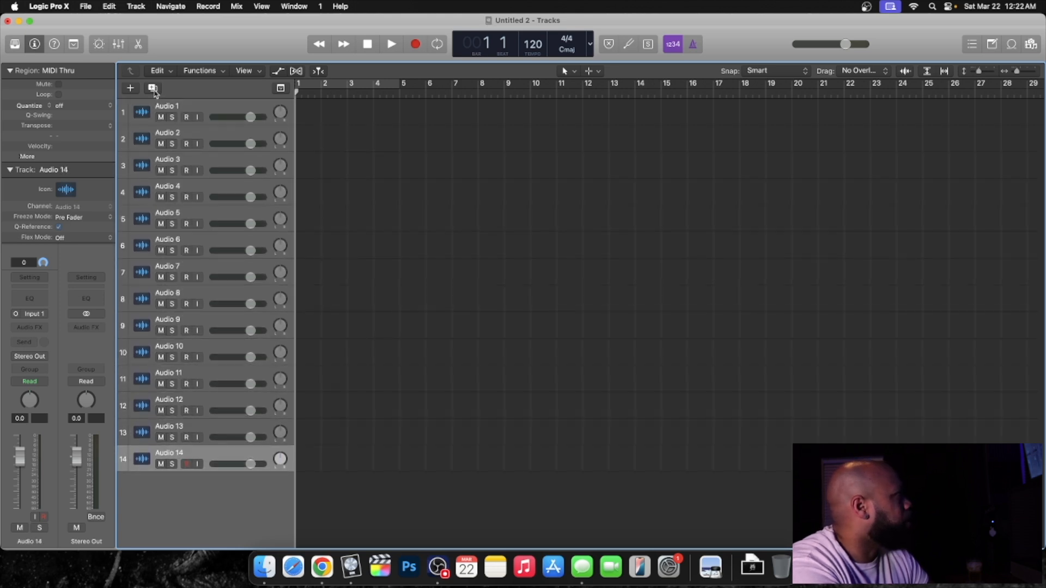
click(154, 89)
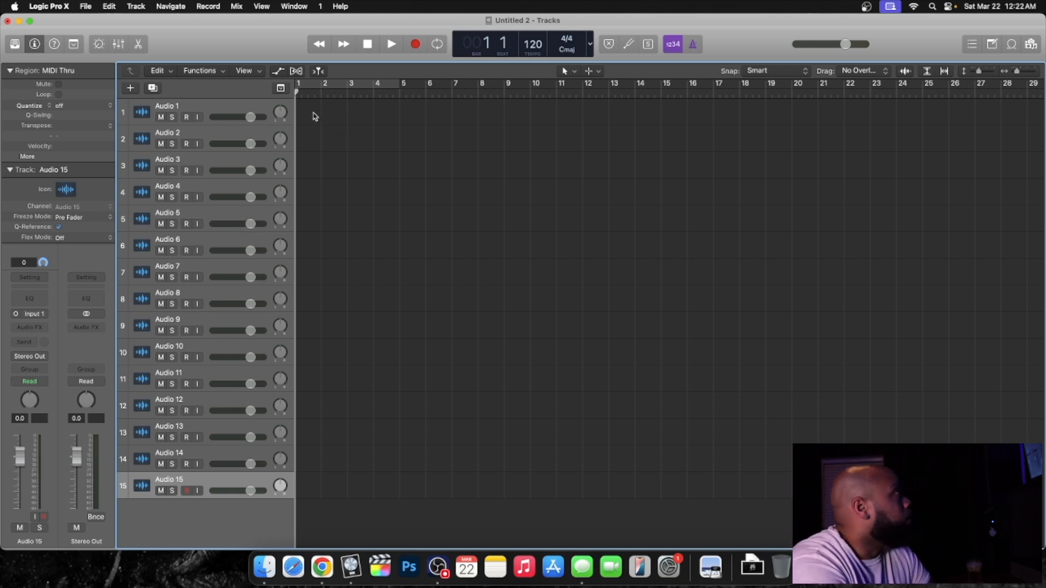
click(252, 107)
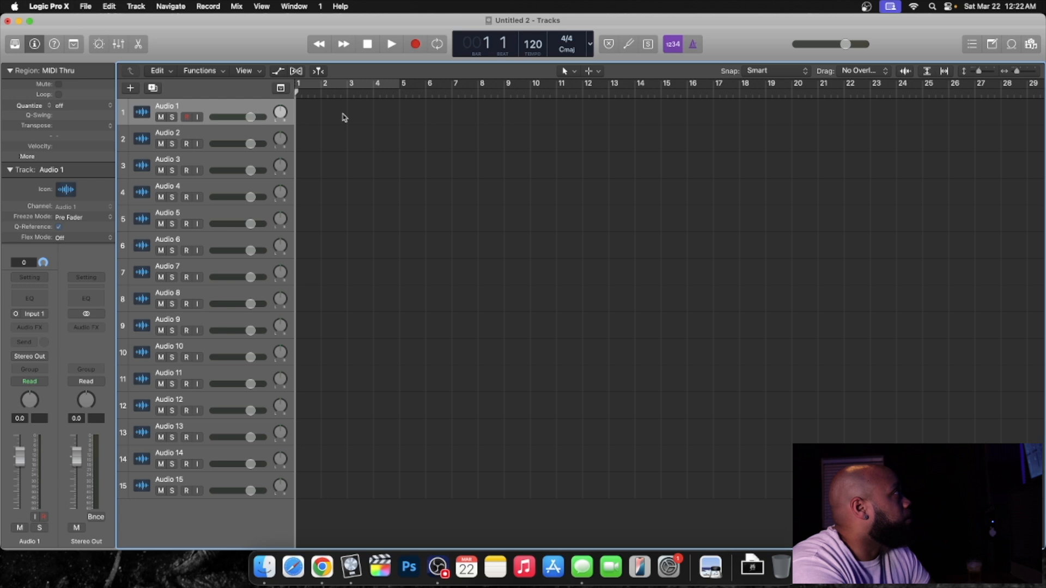
click(256, 132)
mouse_move(259, 134)
mouse_down()
mouse_move(260, 154)
mouse_move(261, 141)
mouse_up()
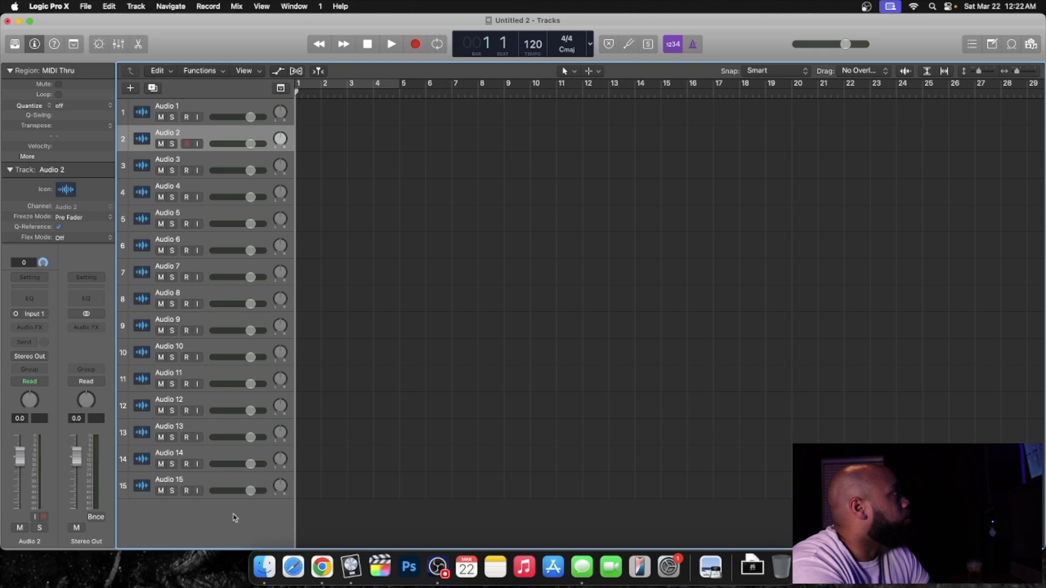
click(258, 164)
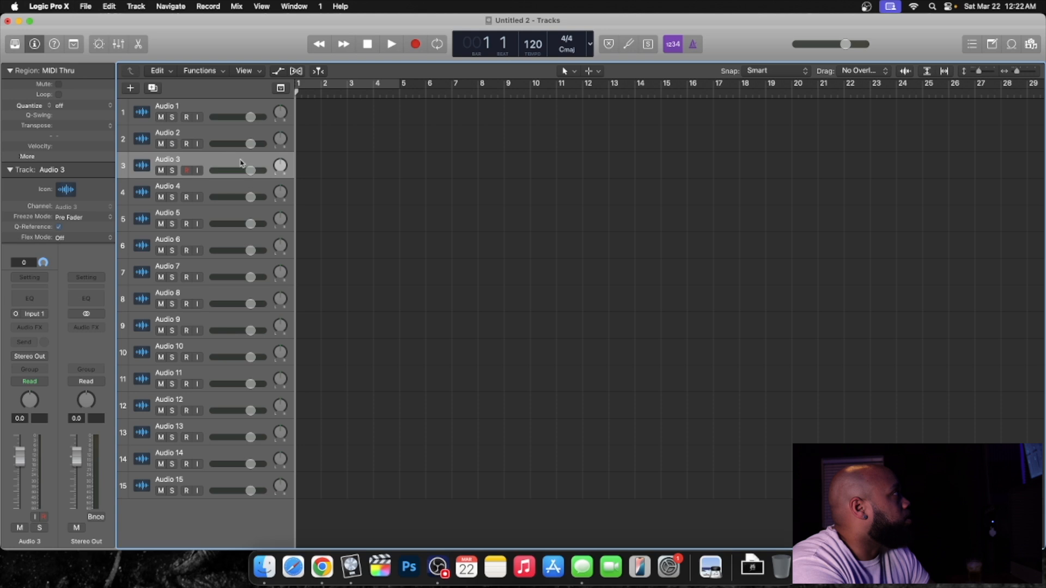
click(216, 191)
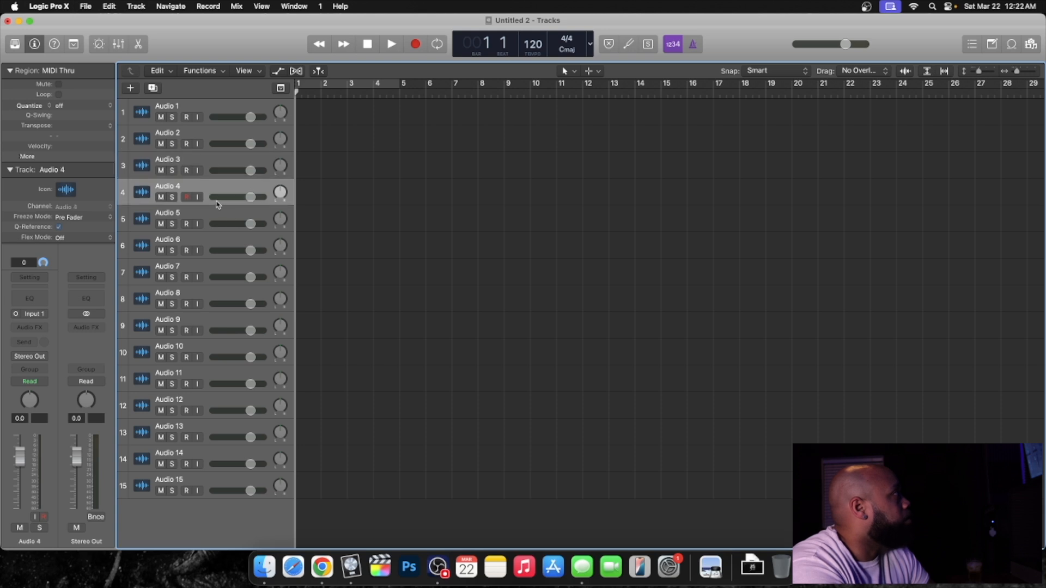
click(245, 135)
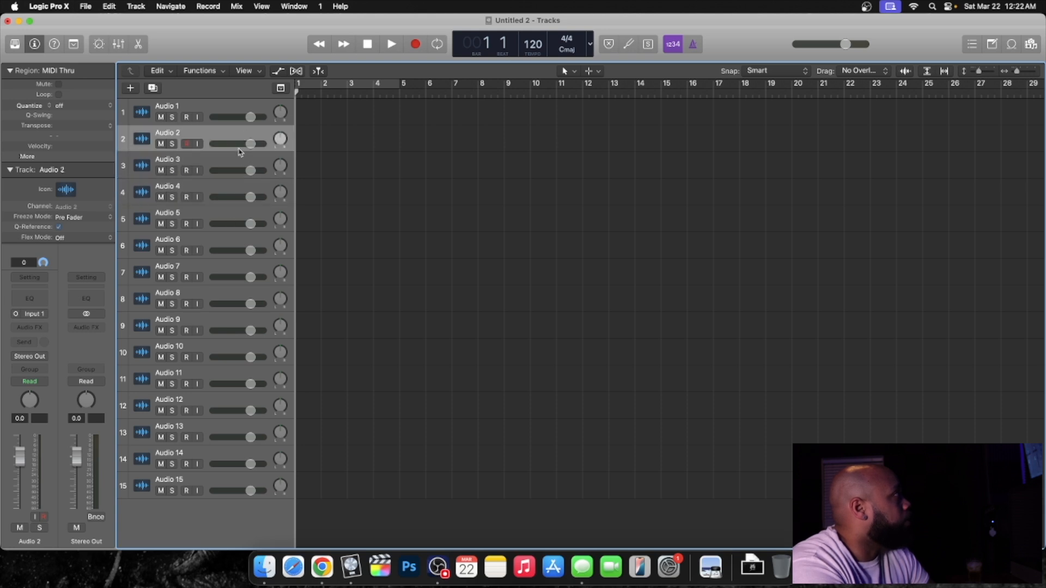
click(239, 160)
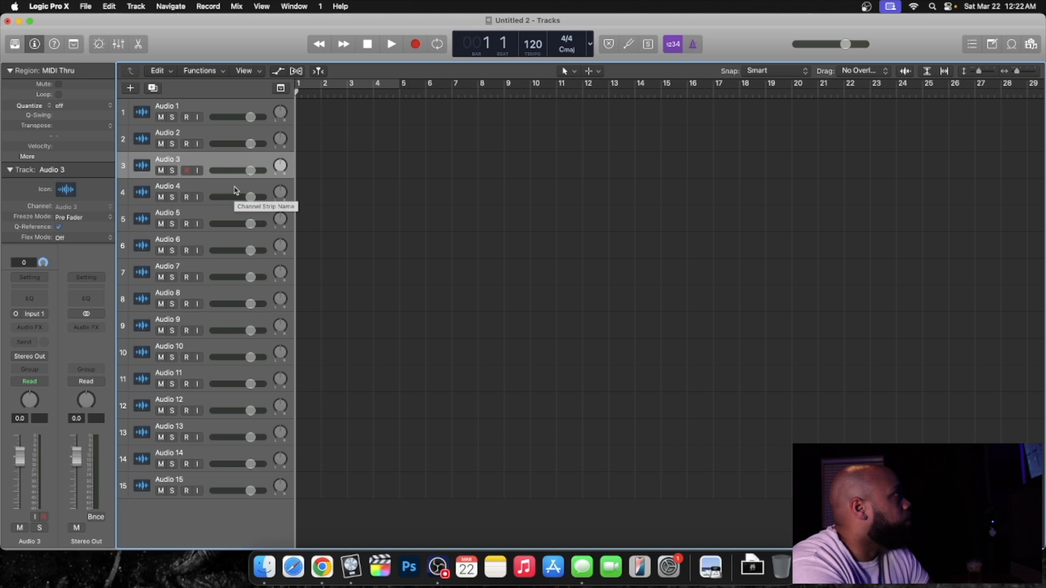
- Pan the Audio 3 track left to about -64 and the Audio 4 track right to about +63
click(236, 192)
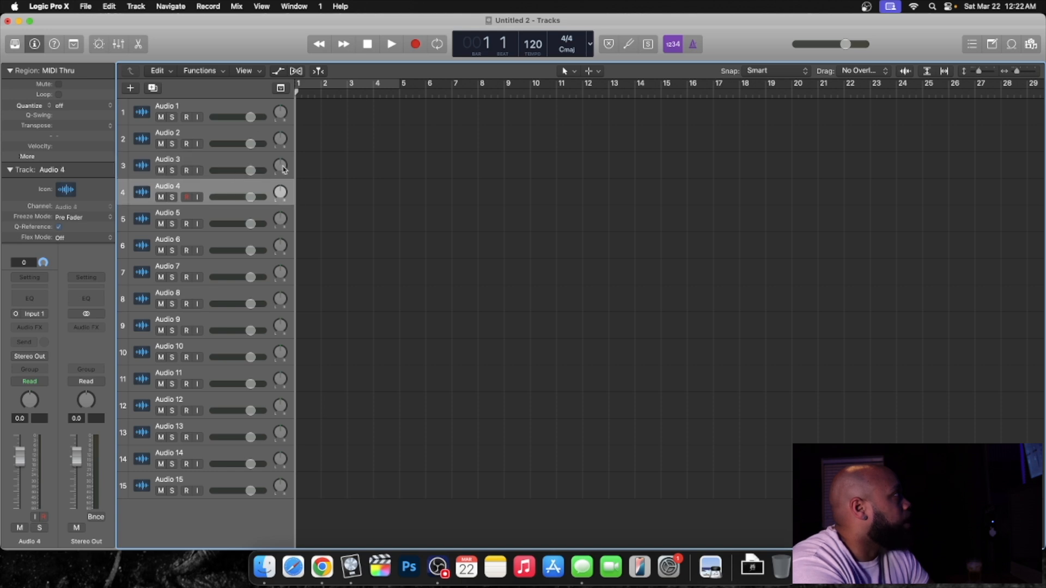
mouse_move(284, 170)
mouse_down()
mouse_move(284, 184)
mouse_move(283, 166)
mouse_up()
click(218, 213)
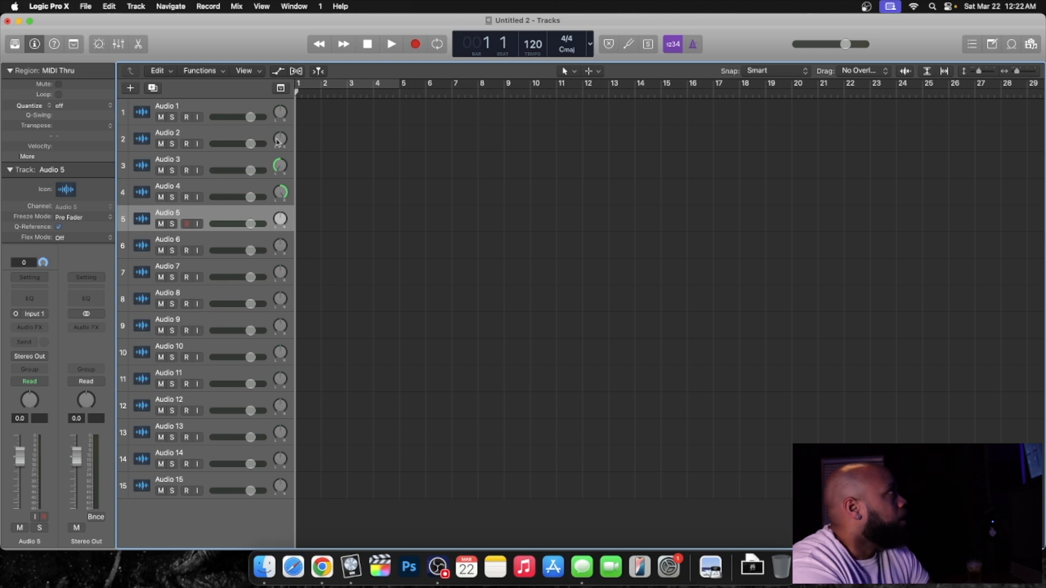
- Switch the control bar's LCD display to Custom and add the Low Latency Mode control to the control bar
click(592, 44)
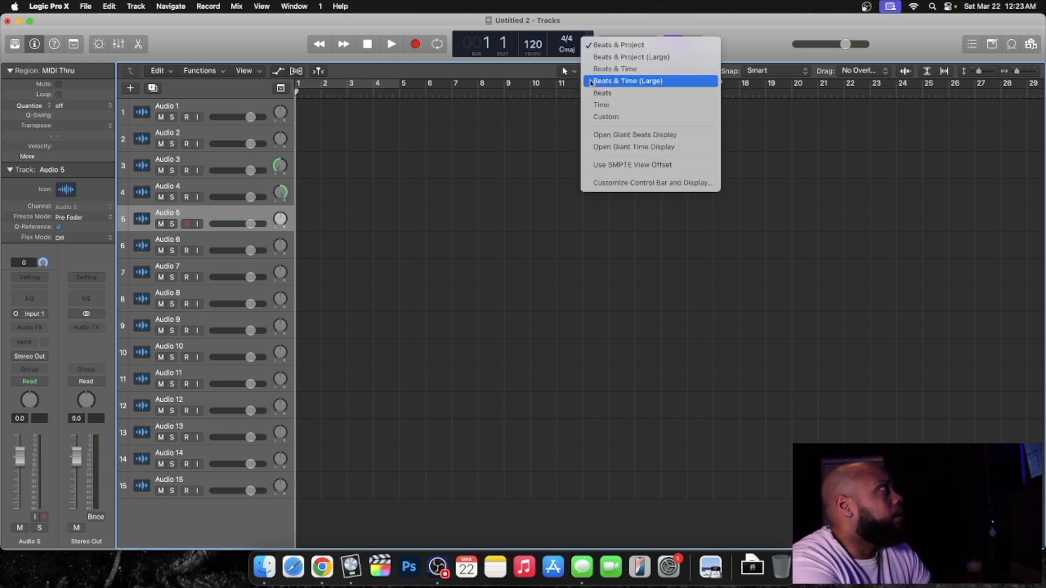
click(601, 116)
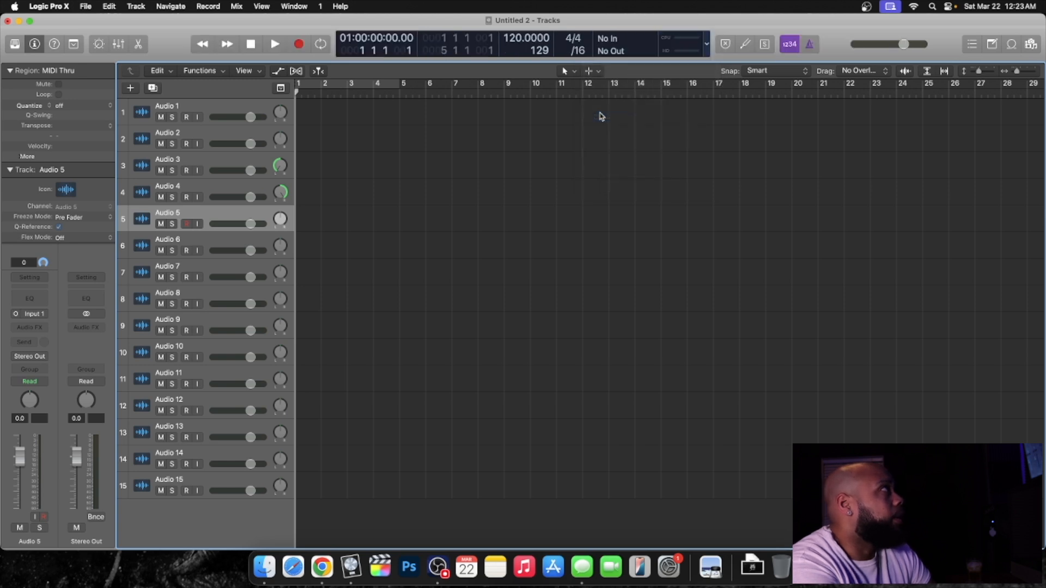
click(706, 44)
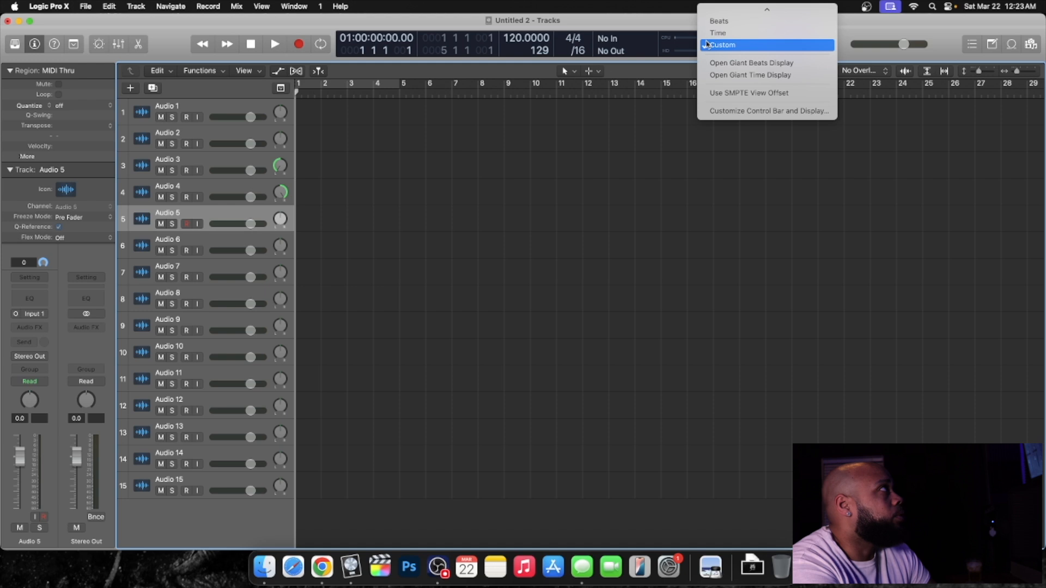
click(706, 109)
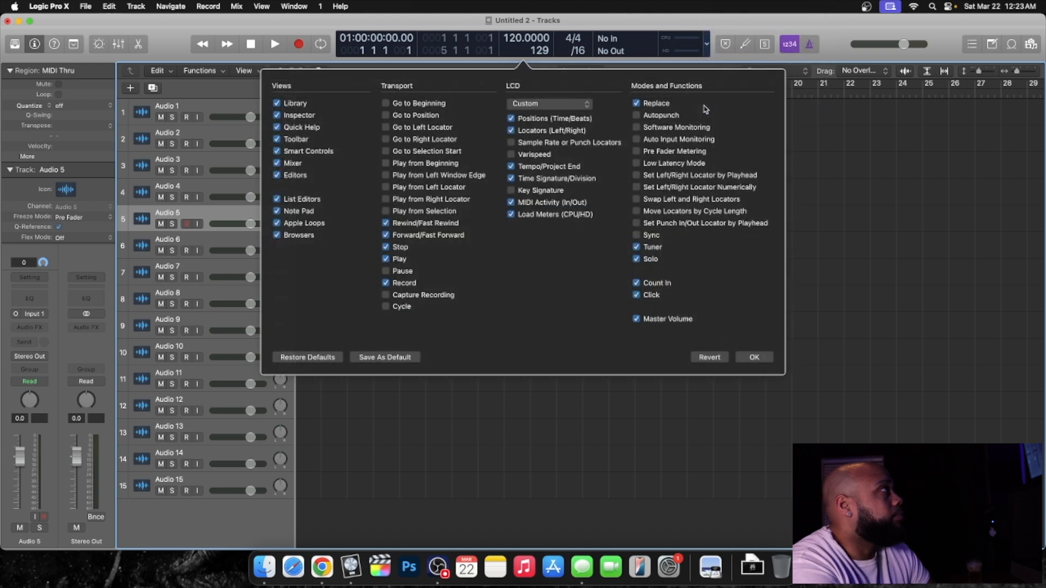
click(636, 163)
click(753, 358)
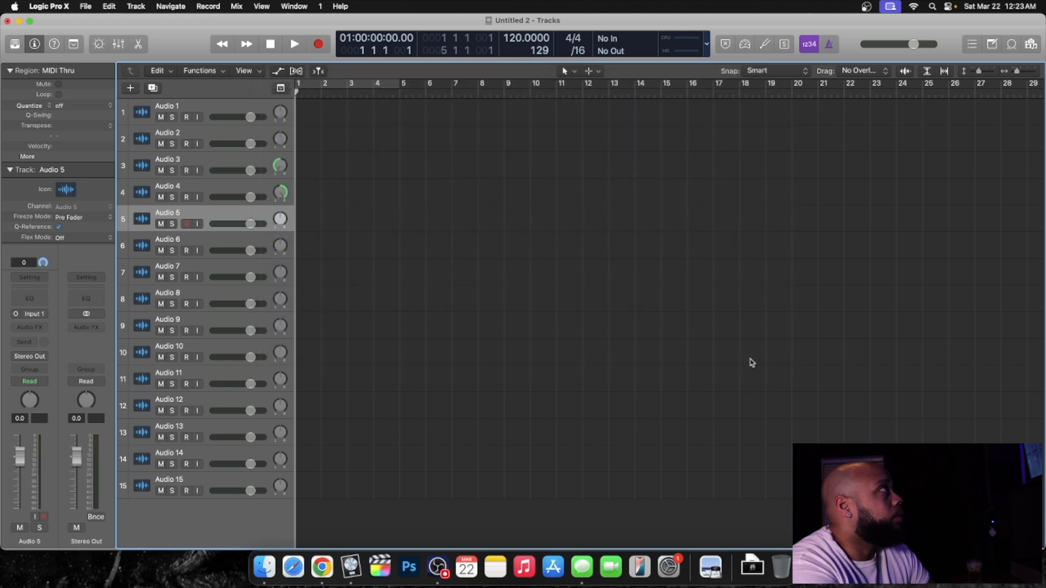
- Turn off Count In, and switch Low Latency Mode on and back off
click(744, 44)
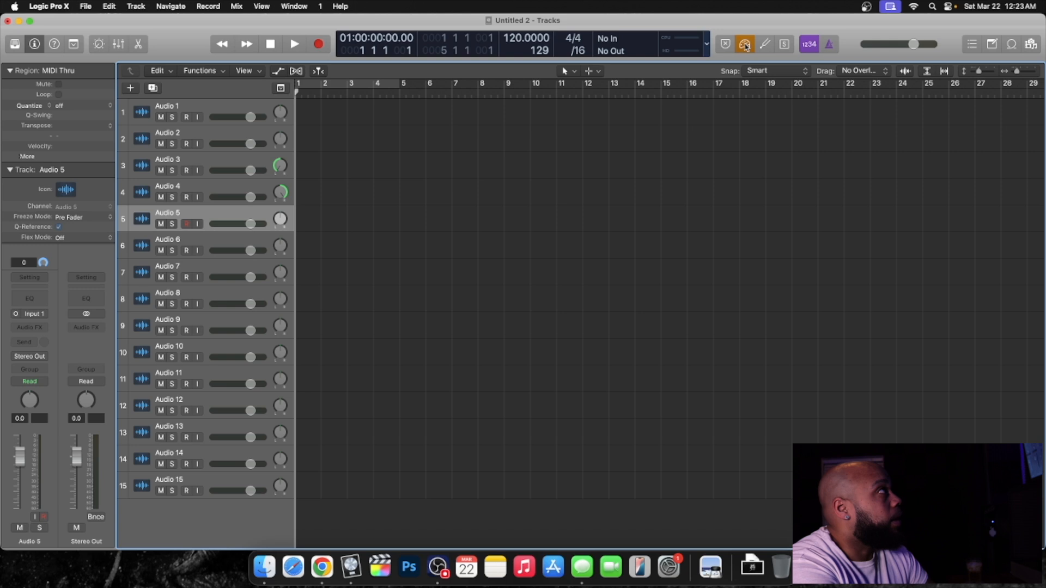
click(809, 46)
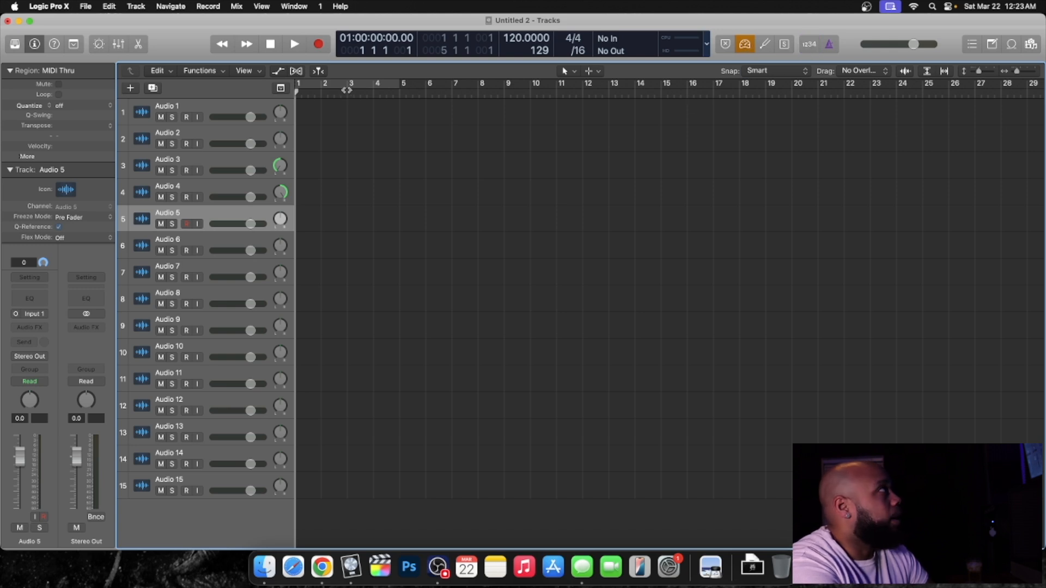
click(745, 44)
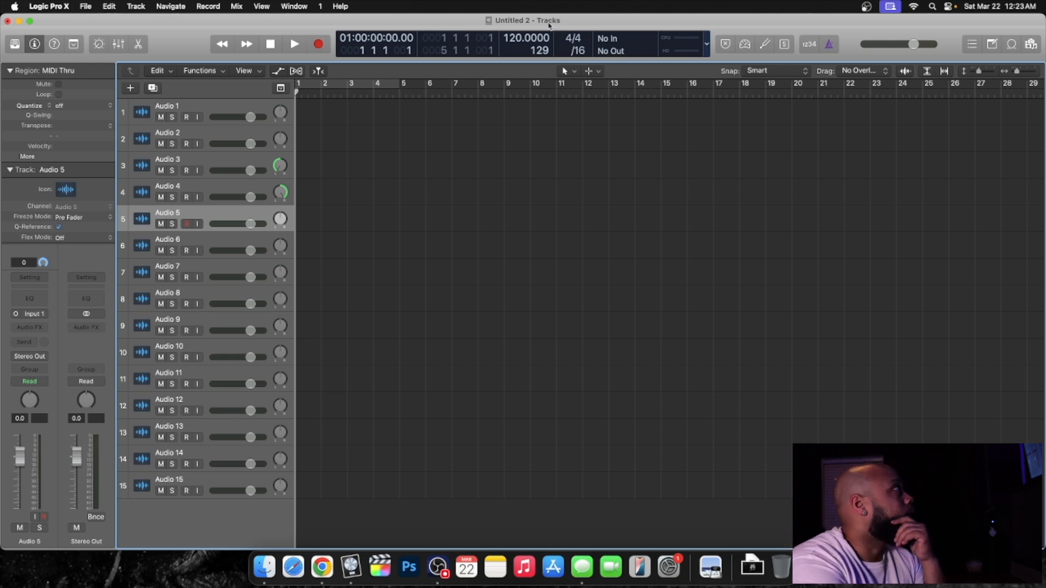
- Turn on the cycle area, running from bar 1 beat 2 to bar 15, and move the playhead to bar 7 beat 2
click(341, 83)
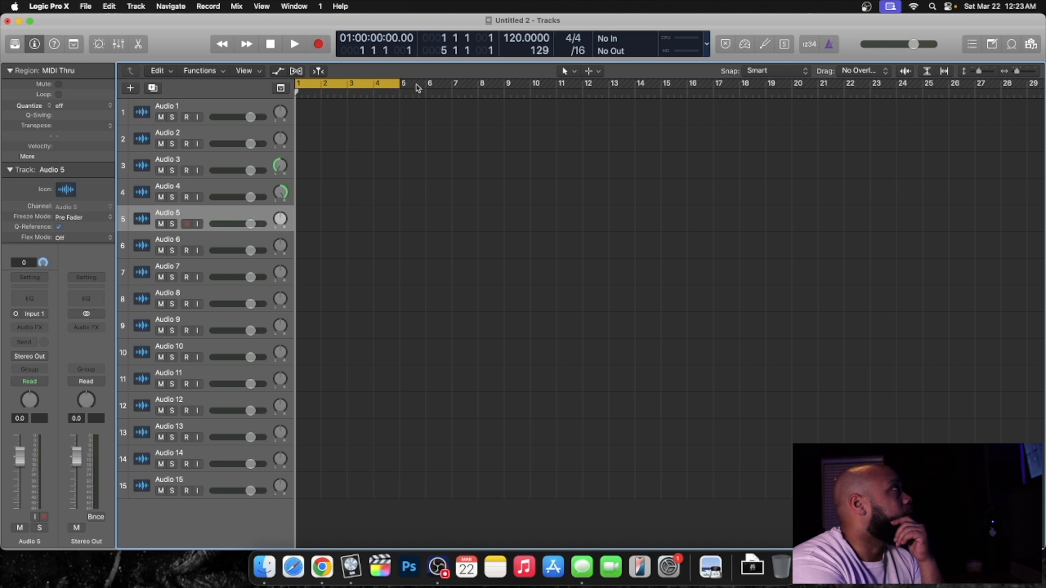
drag(499, 96, 458, 104)
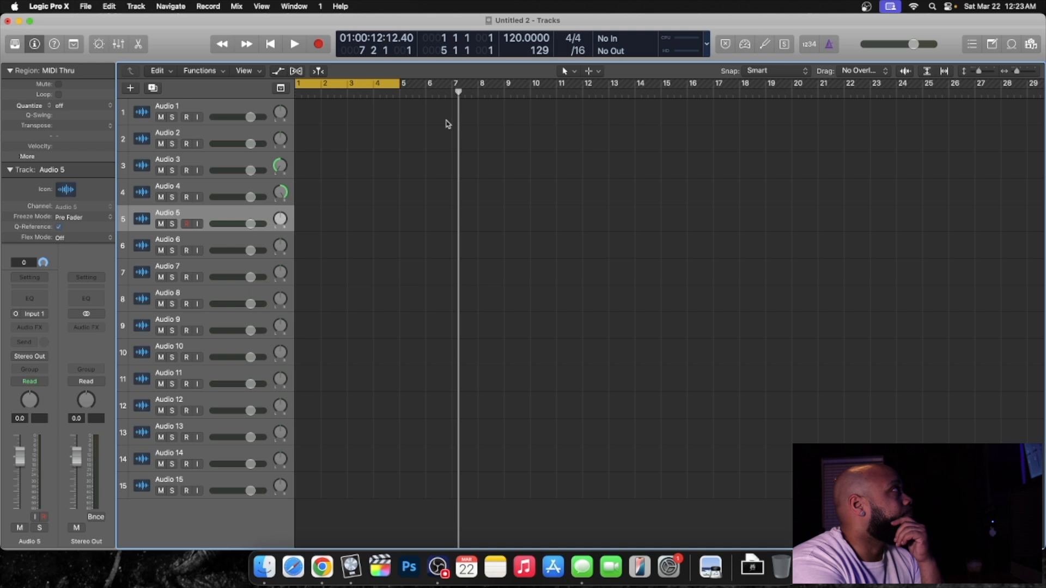
click(392, 86)
drag(392, 86, 1014, 86)
mouse_move(630, 86)
mouse_down()
mouse_move(728, 85)
mouse_move(636, 84)
mouse_up()
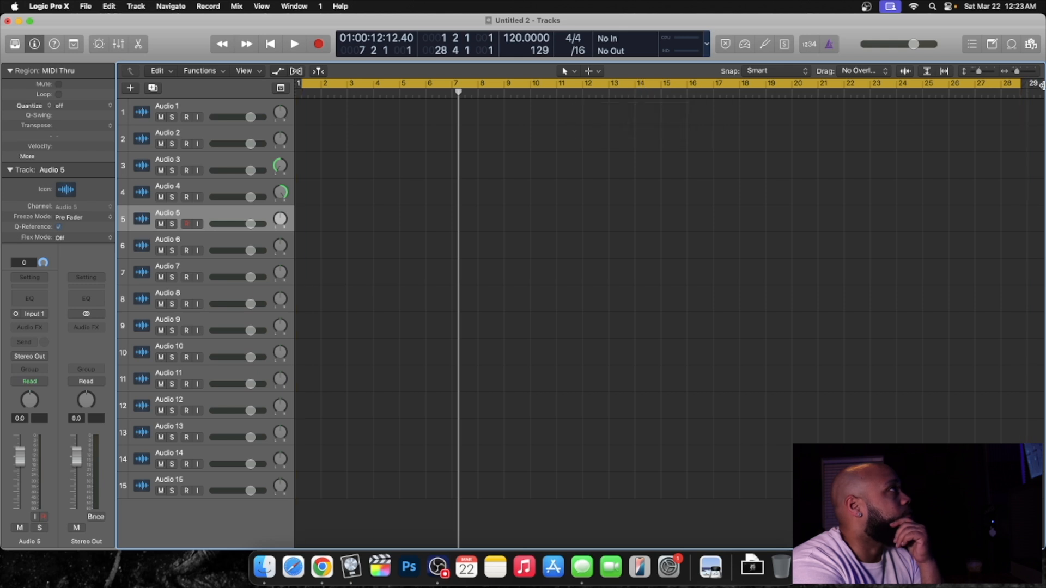
drag(1020, 84, 664, 84)
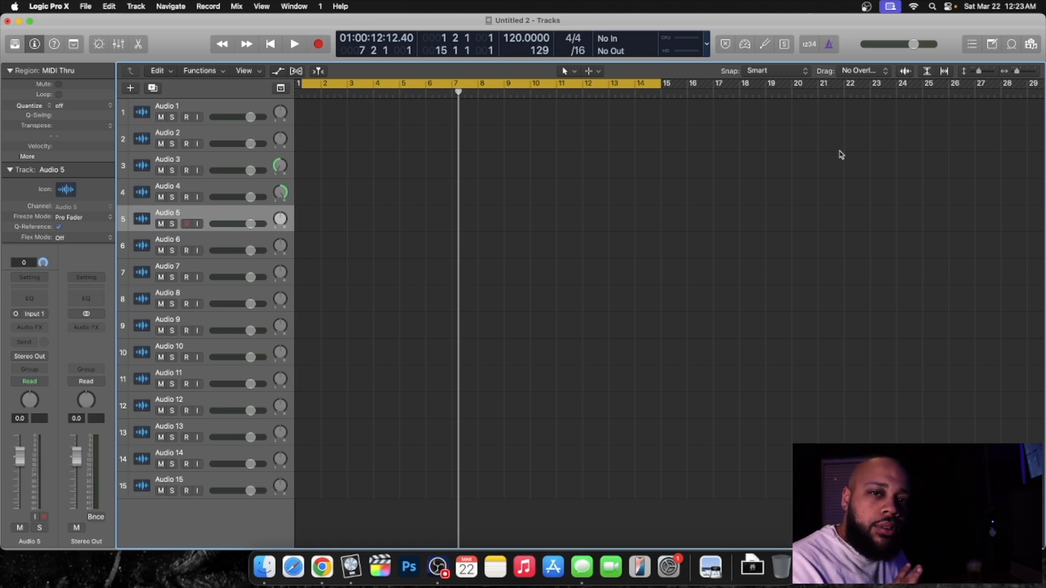
- Show the mixer and insert a Channel EQ on the Audio 2 track, closing its plug-in window
key(x)
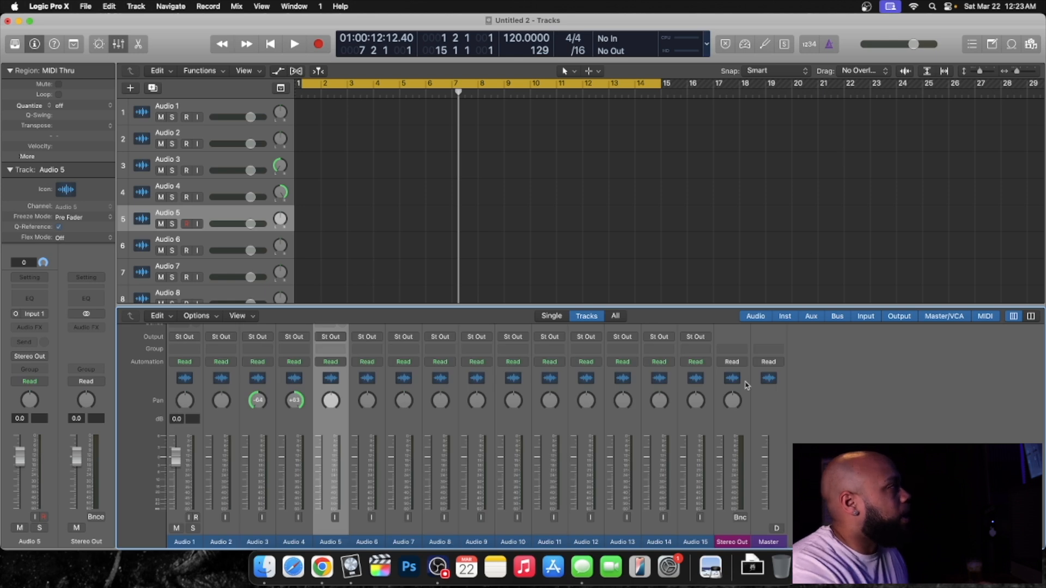
scroll(749, 380, up, 4)
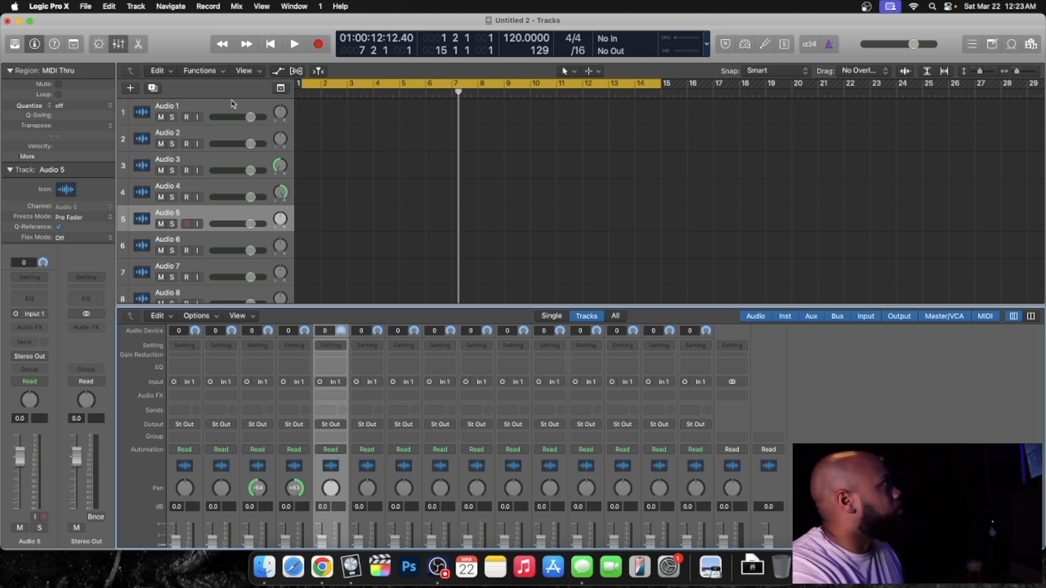
click(203, 137)
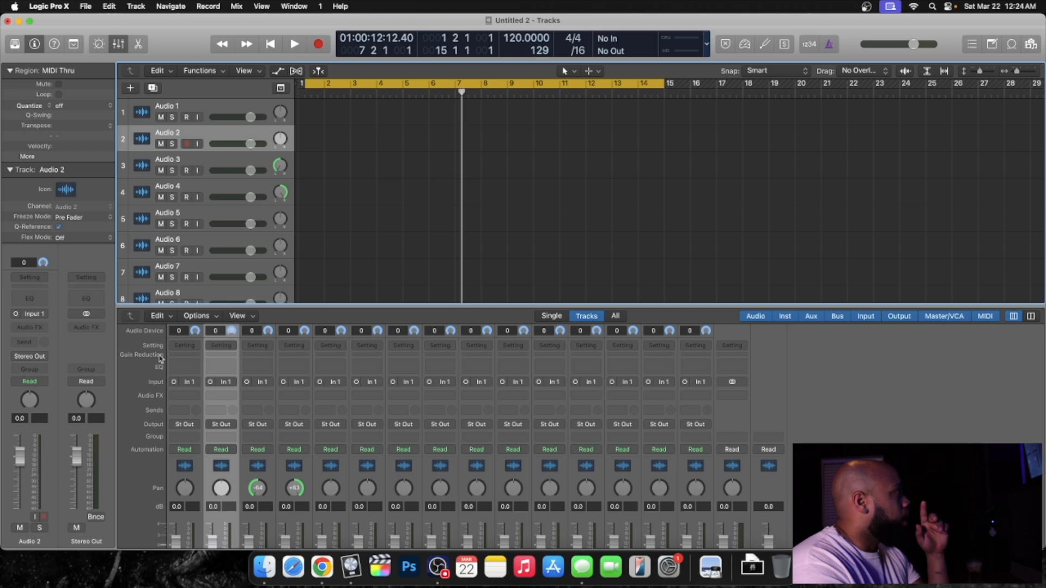
click(225, 401)
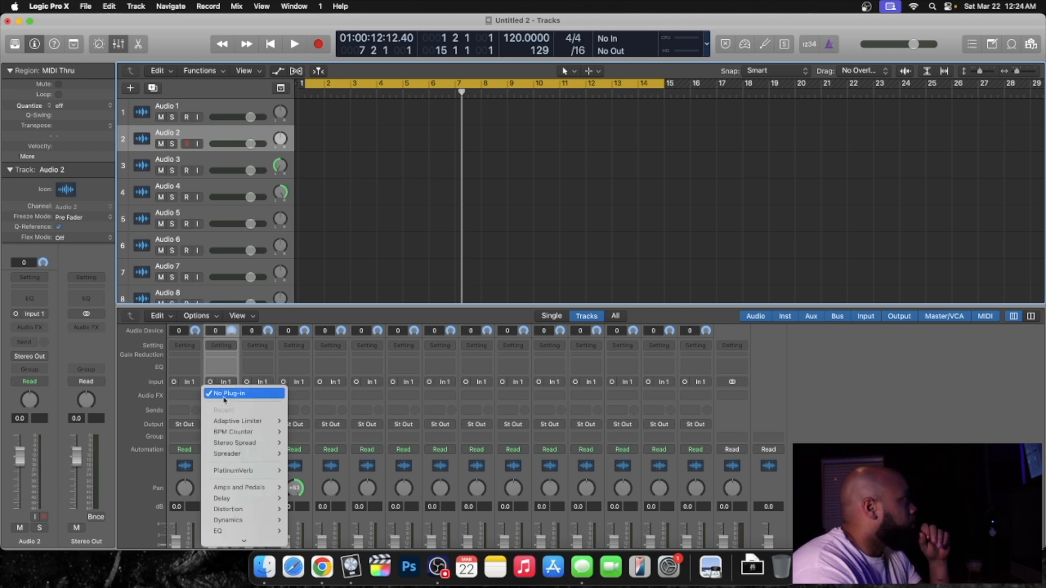
mouse_move(248, 466)
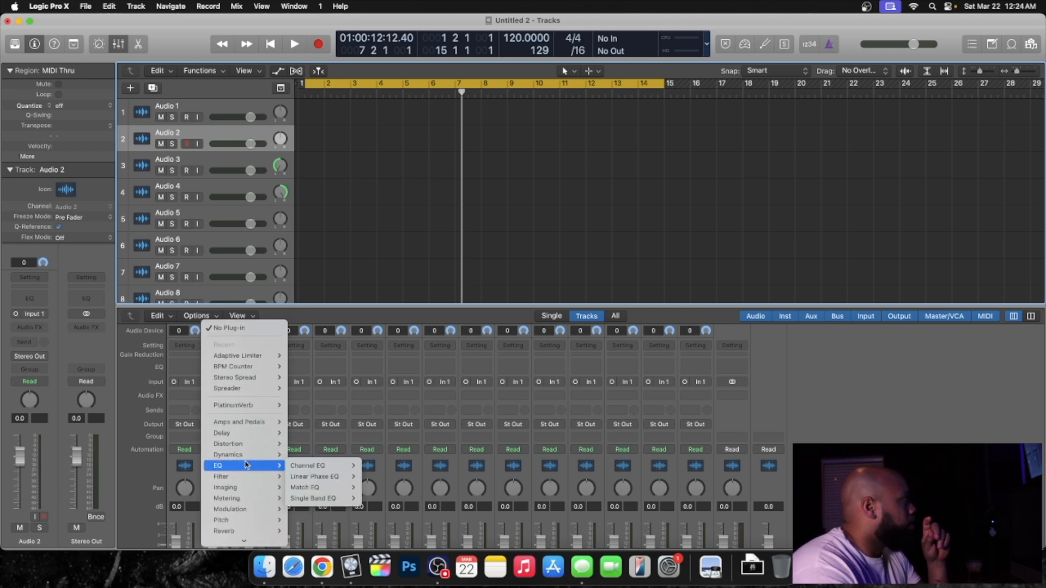
click(305, 465)
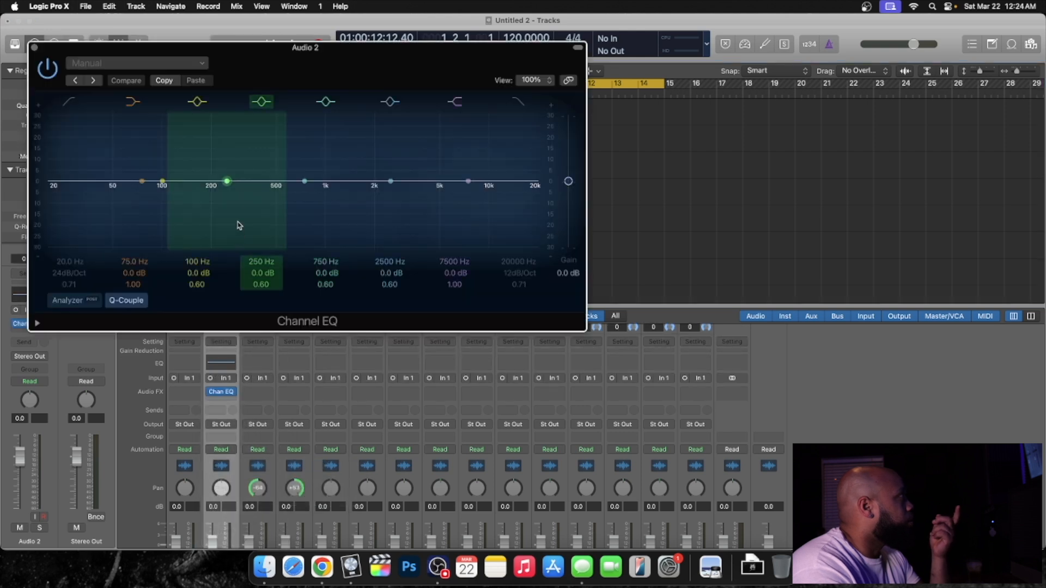
click(34, 49)
- Insert a mono Compressor after the Channel EQ on the Audio 2 track
click(222, 403)
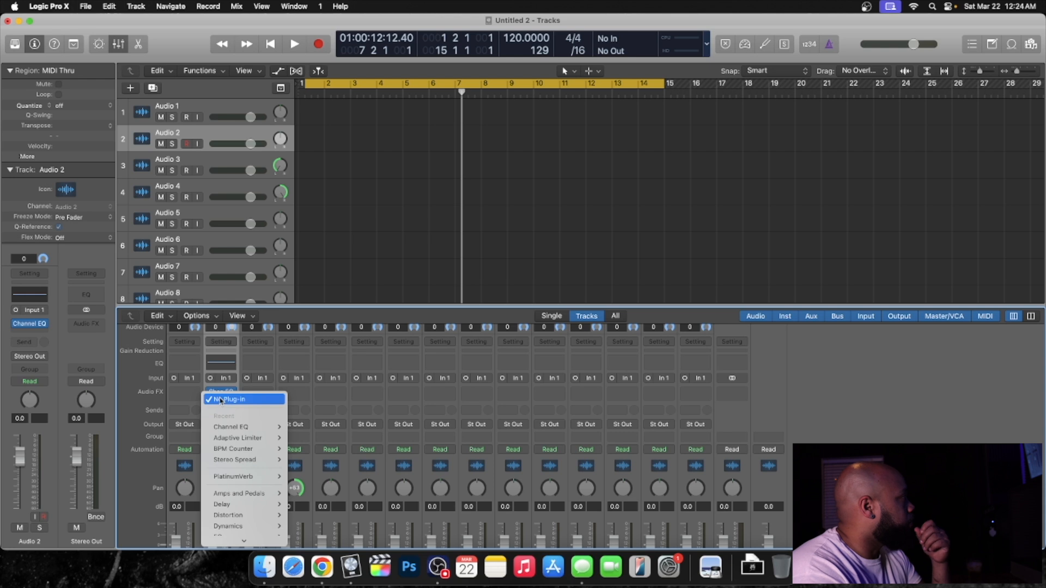
mouse_move(237, 527)
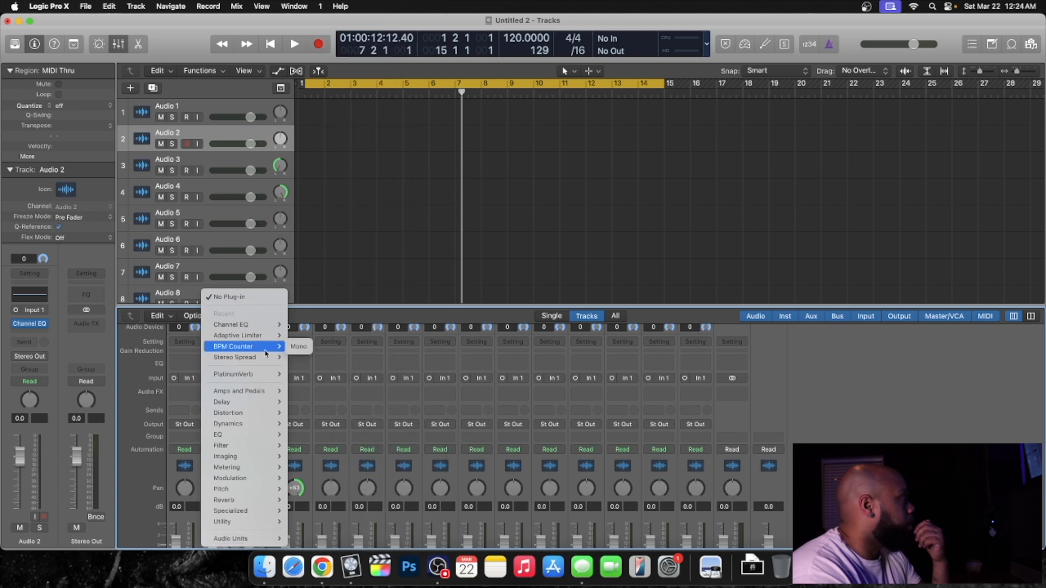
mouse_move(257, 422)
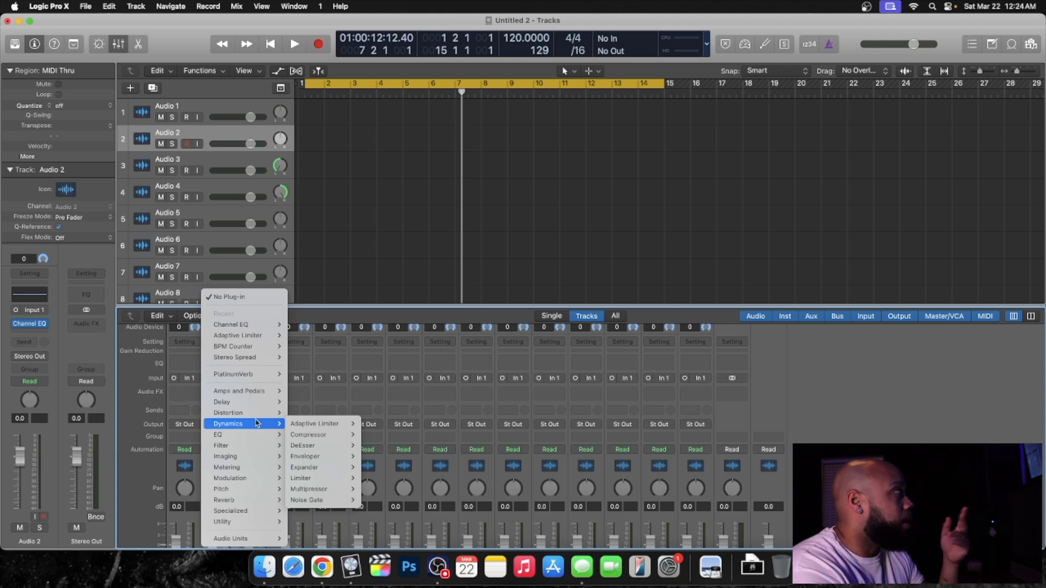
mouse_move(313, 438)
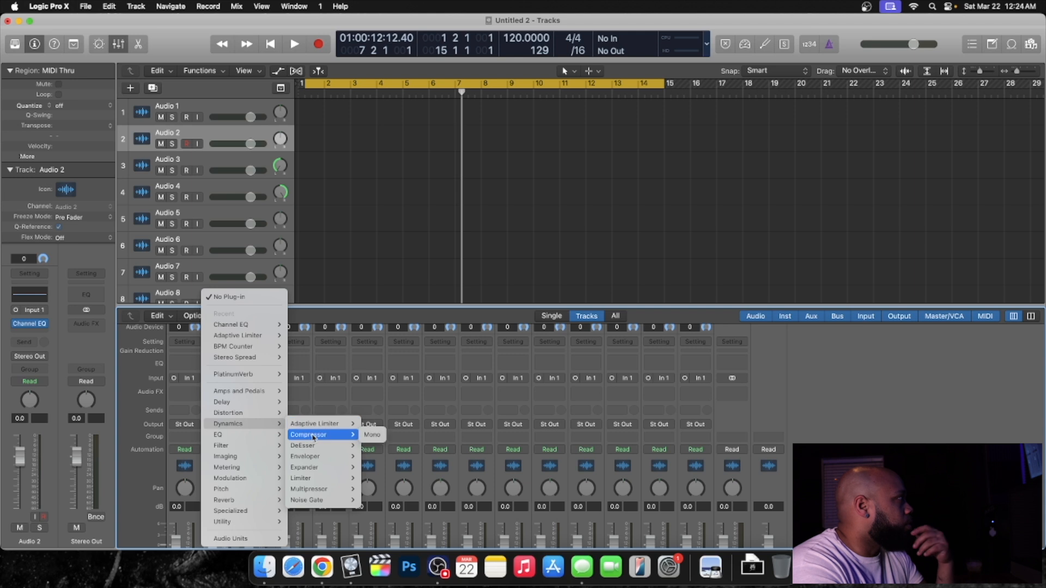
click(372, 435)
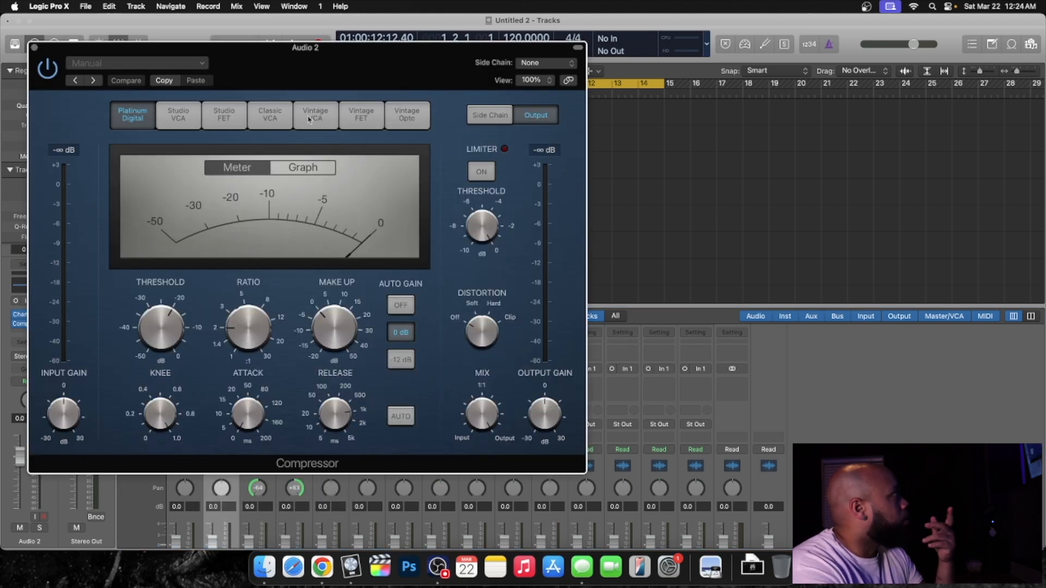
- Switch the Compressor on Audio 2 to the Studio VCA model and close its plug-in window
click(225, 118)
click(185, 113)
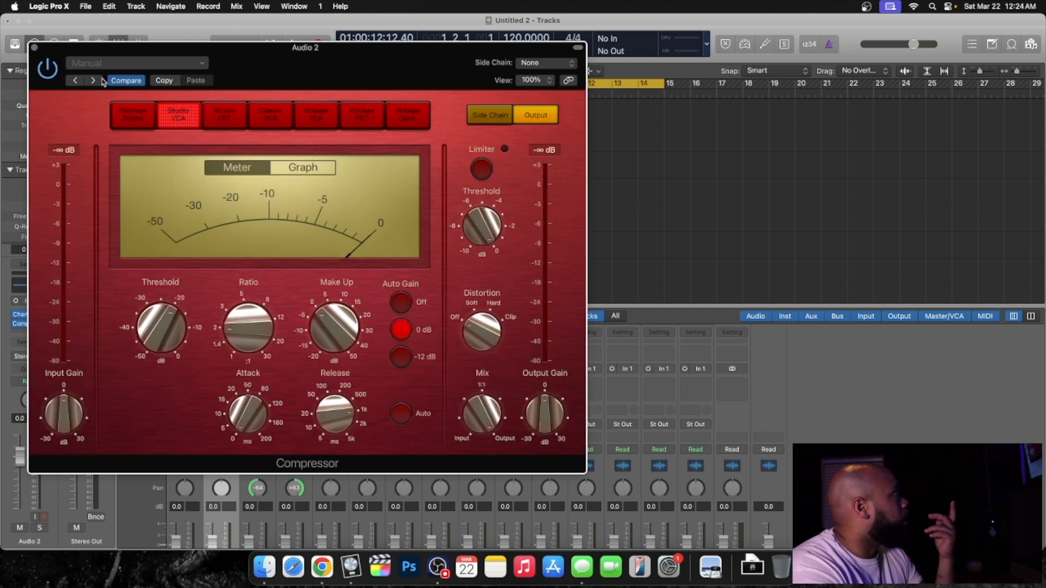
click(34, 47)
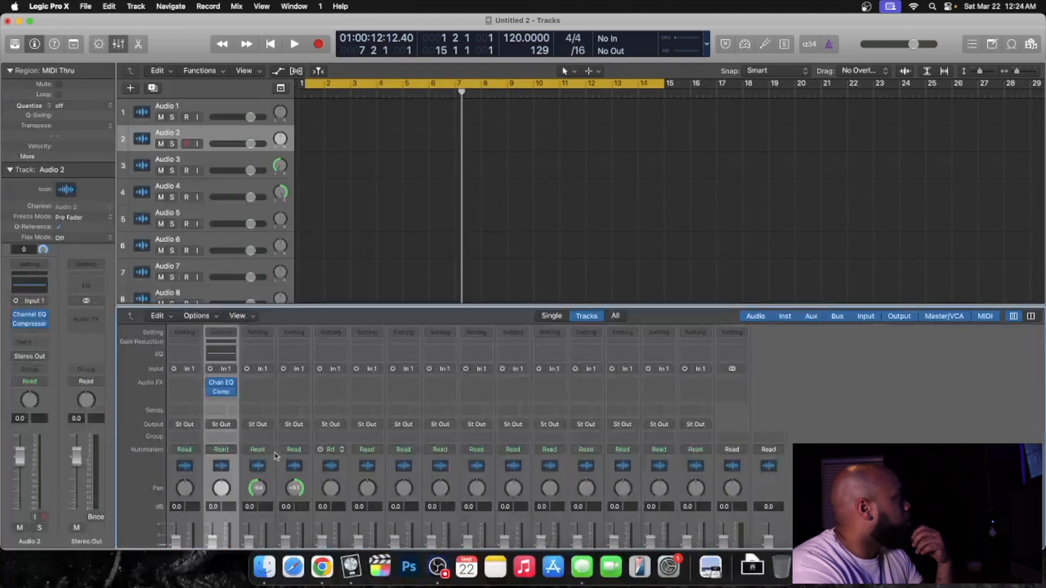
- Insert a second Channel EQ after the Compressor on the Audio 2 track and close its plug-in window
click(221, 401)
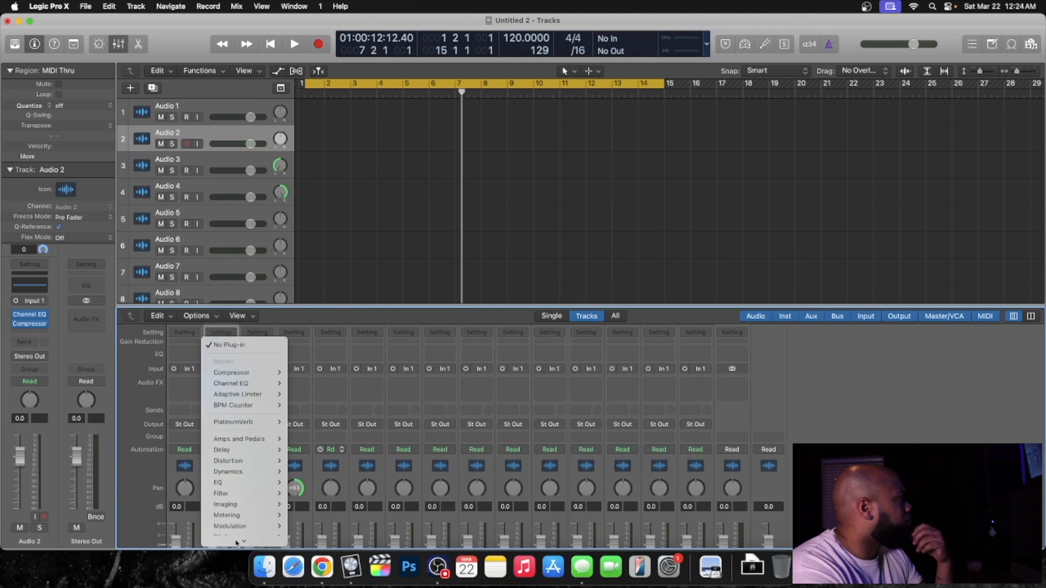
mouse_move(248, 460)
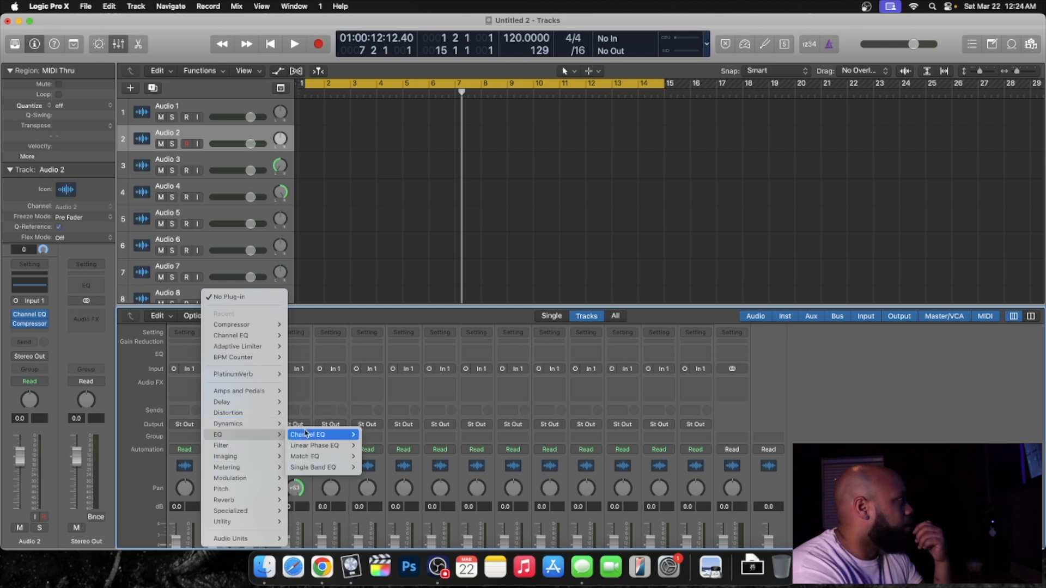
mouse_move(306, 434)
click(373, 434)
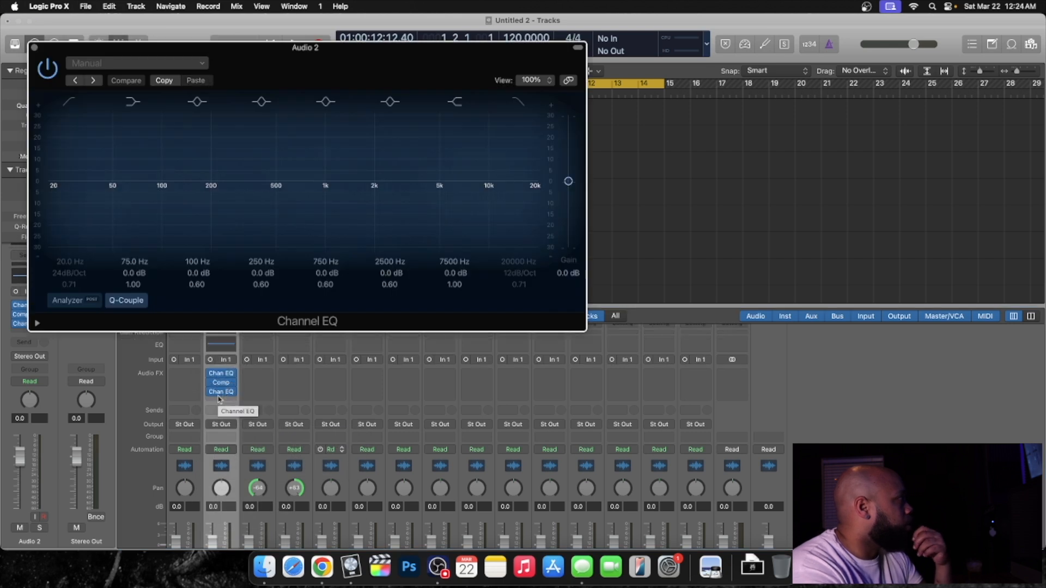
click(34, 48)
- Insert a Specialized Exciter effect after the second Channel EQ on the Audio 2 track
click(221, 402)
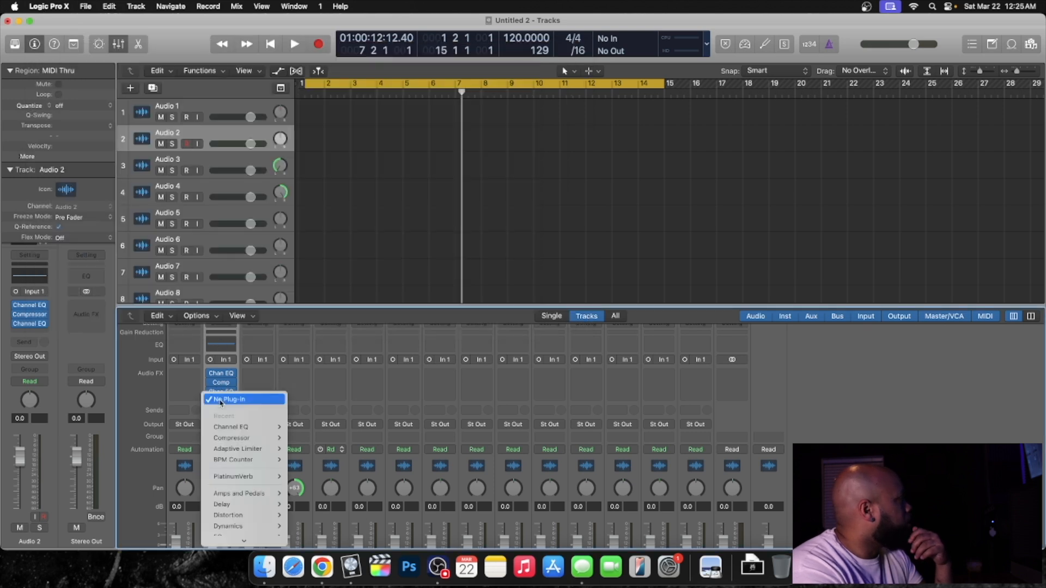
mouse_move(256, 497)
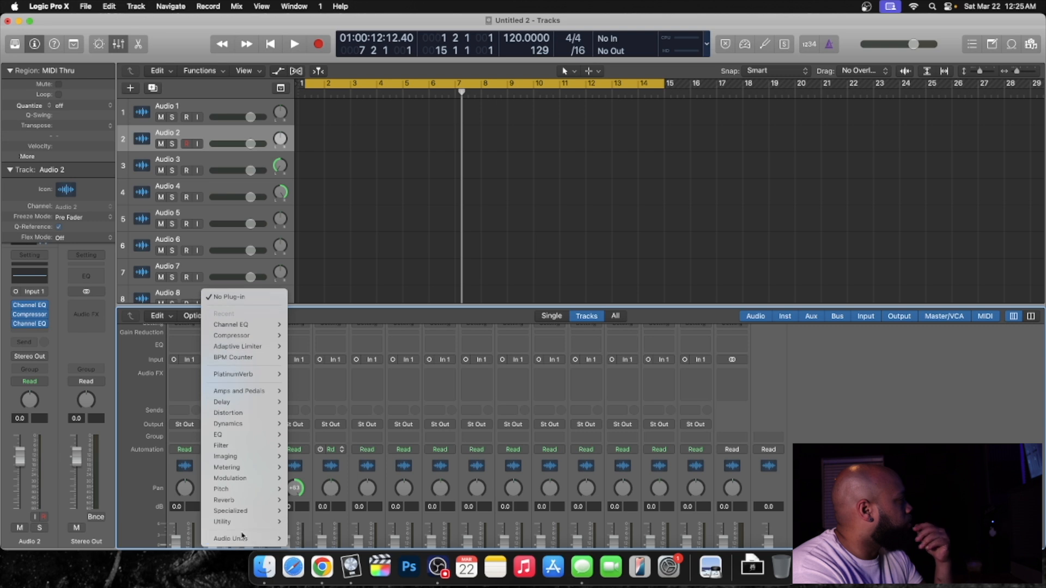
mouse_move(256, 457)
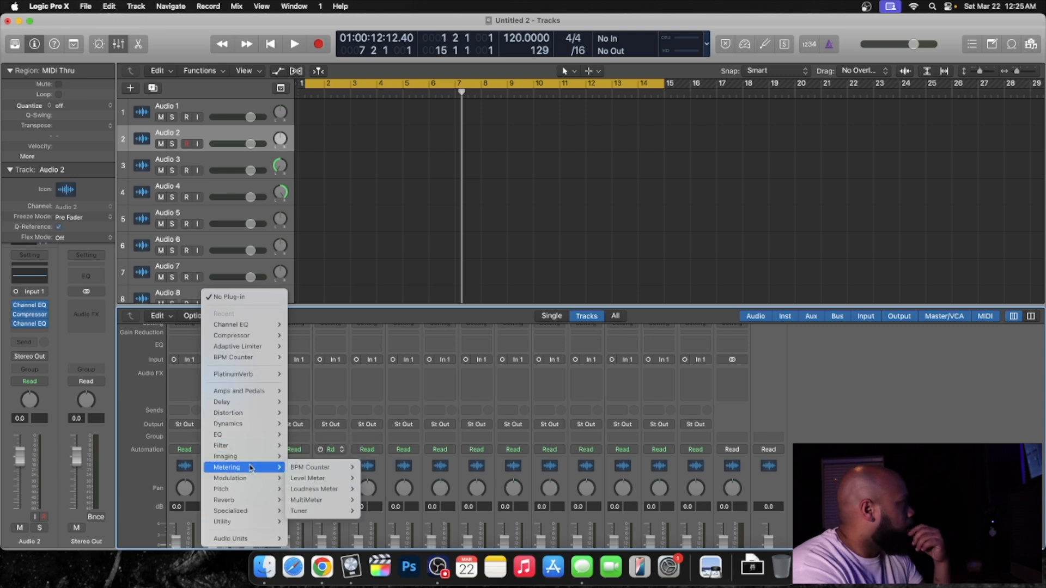
mouse_move(254, 491)
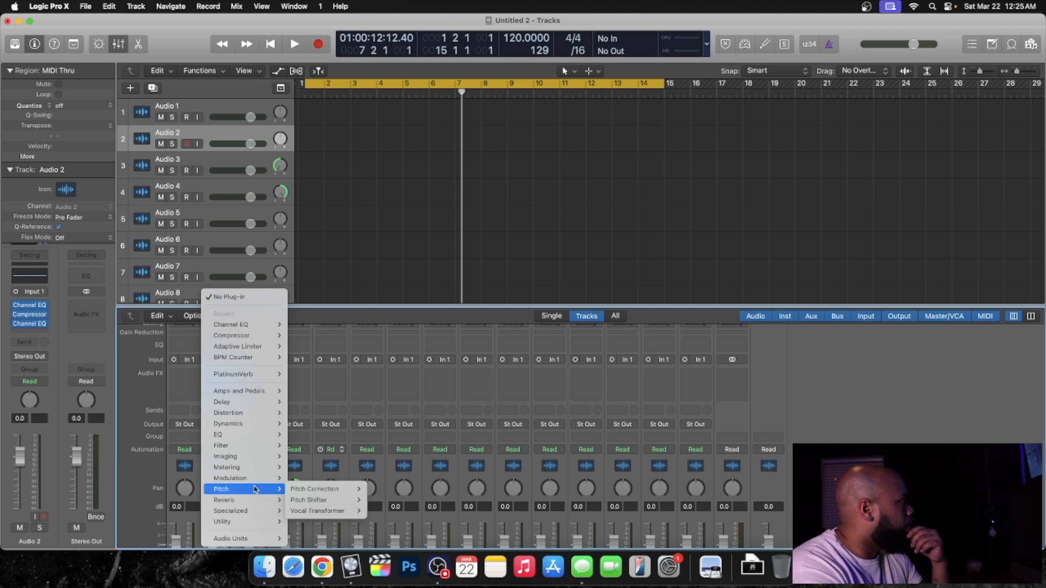
mouse_move(258, 425)
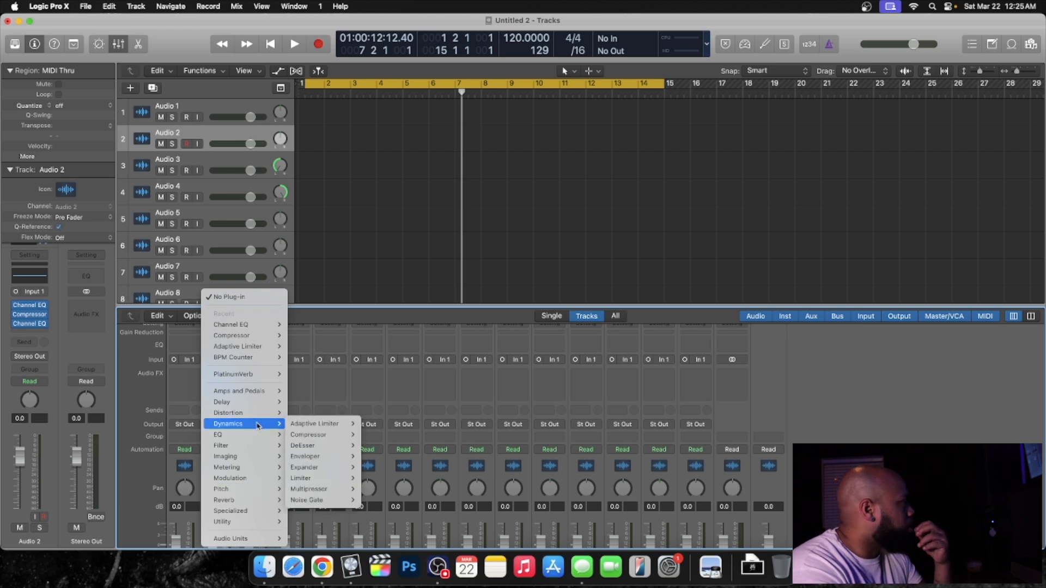
mouse_move(245, 524)
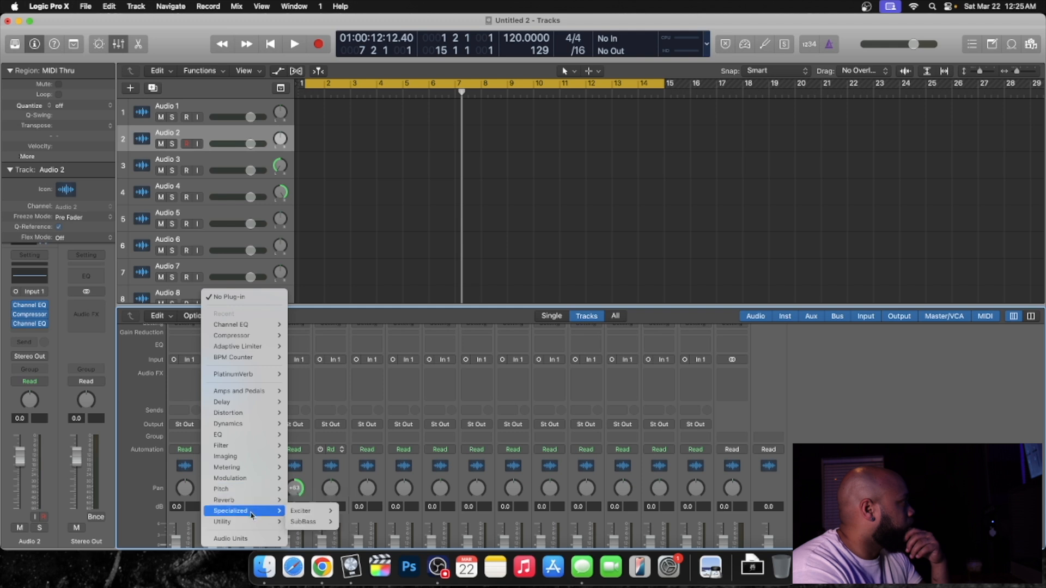
click(306, 512)
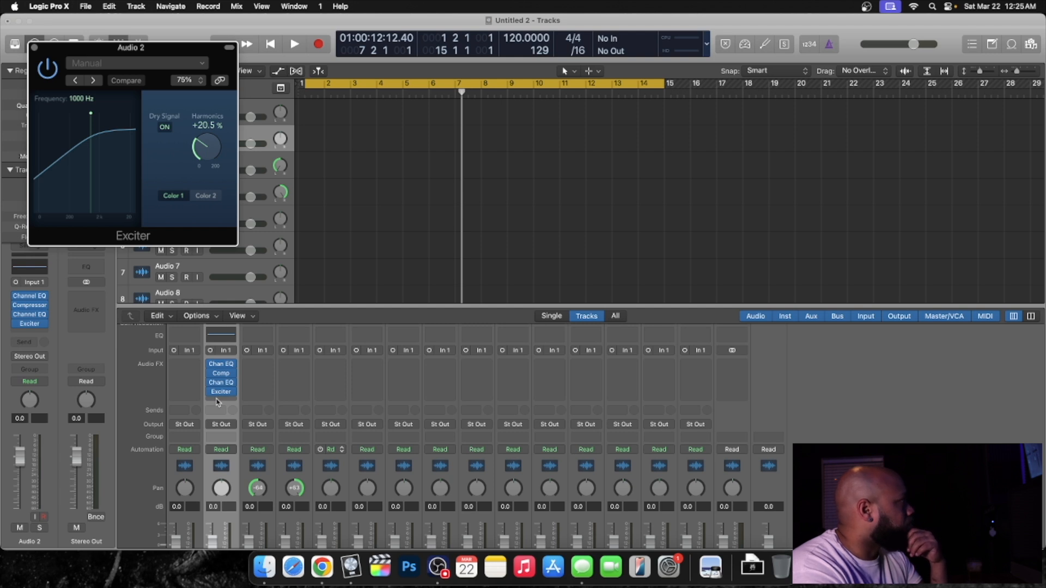
- Close the Exciter's plug-in window without adding a further effect to Audio 2
click(218, 402)
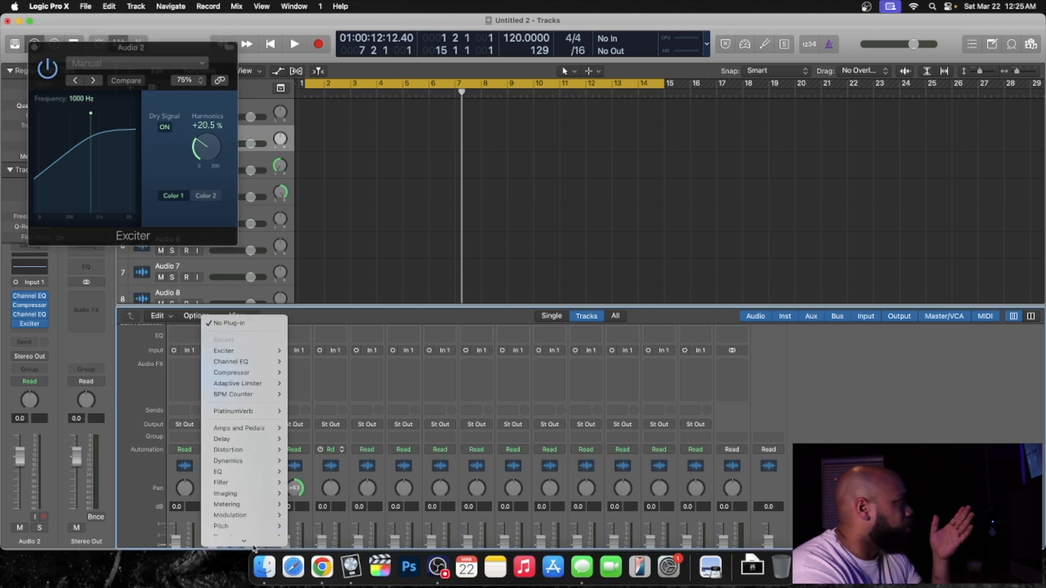
click(366, 397)
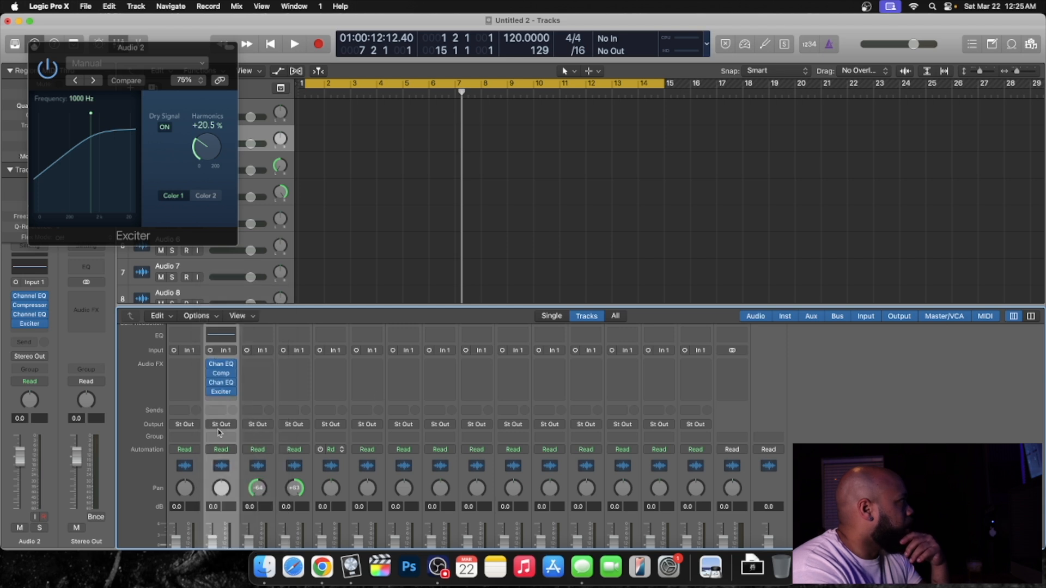
click(219, 400)
click(219, 373)
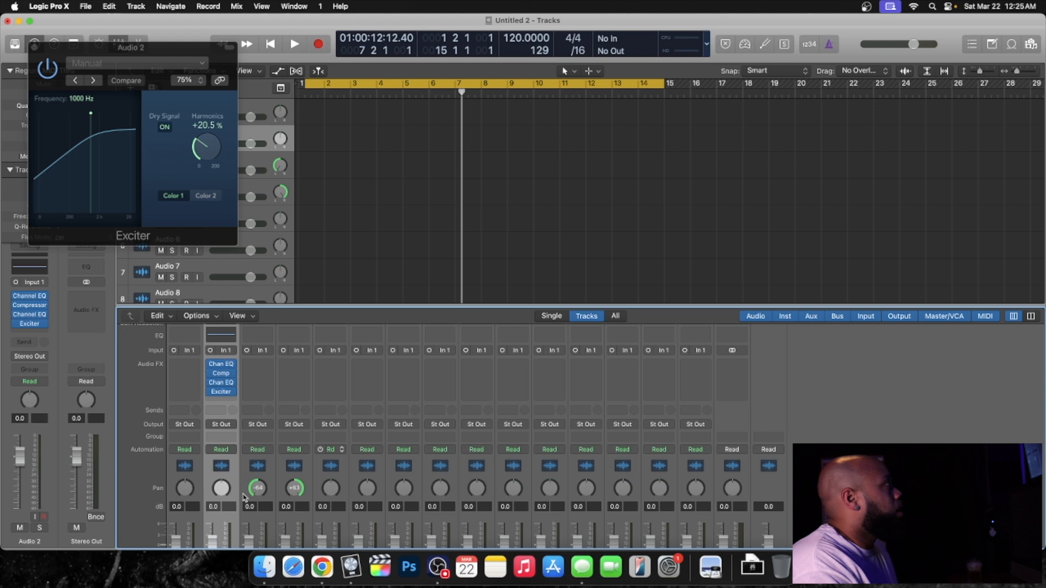
click(34, 47)
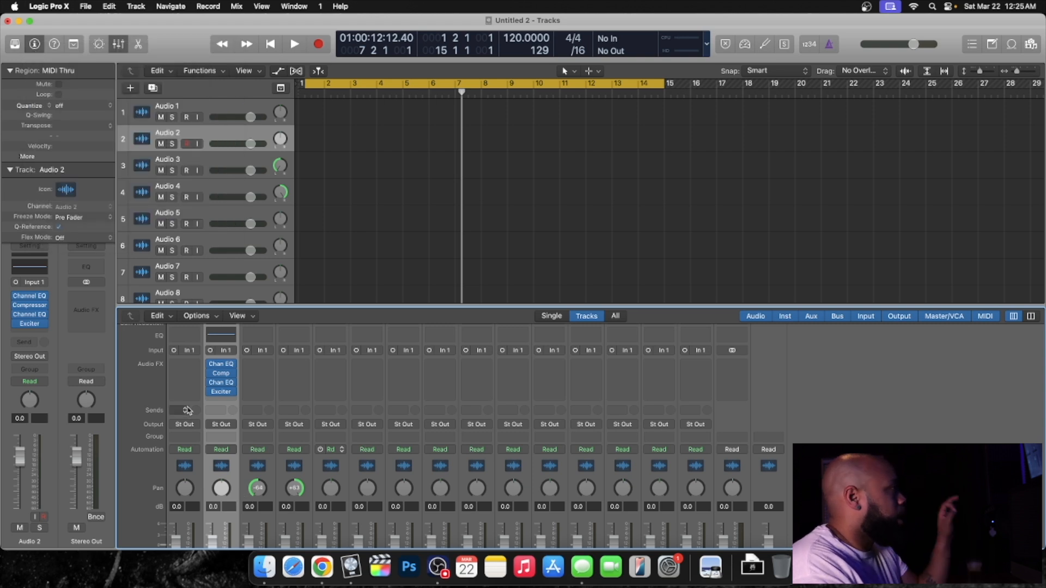
- Lower the Audio 1 volume fader to -7.2 dB and the Audio 2 fader to -1.5 dB, and hide the mixer
scroll(320, 420, down, 1)
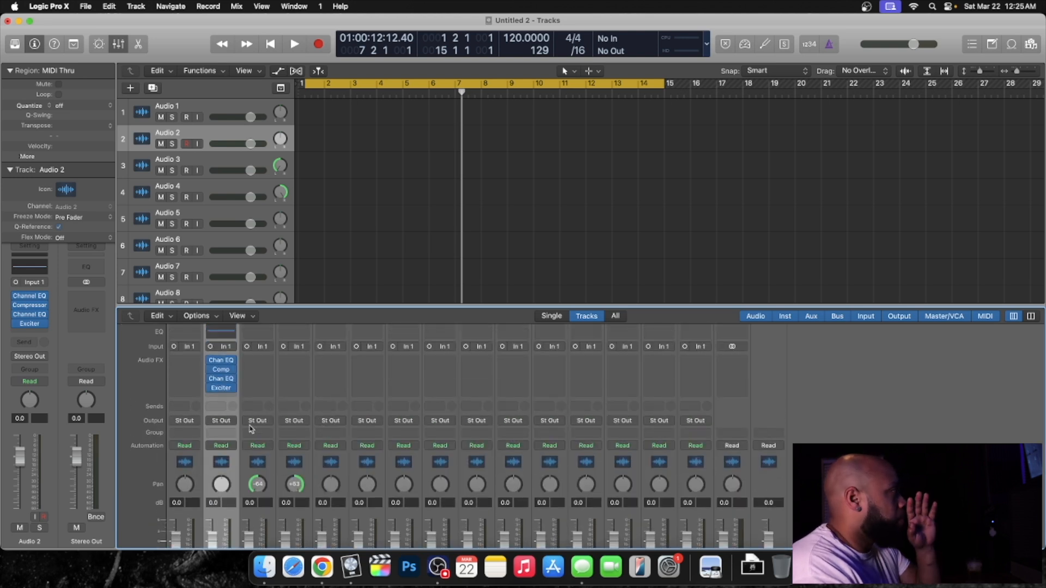
scroll(251, 427, down, 5)
drag(176, 462, 211, 471)
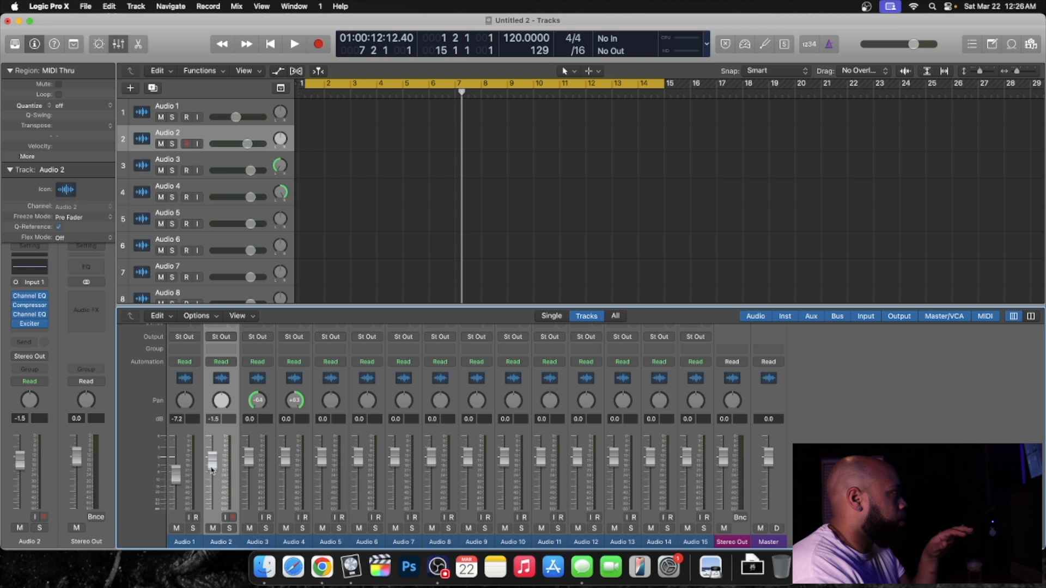
scroll(212, 470, up, 3)
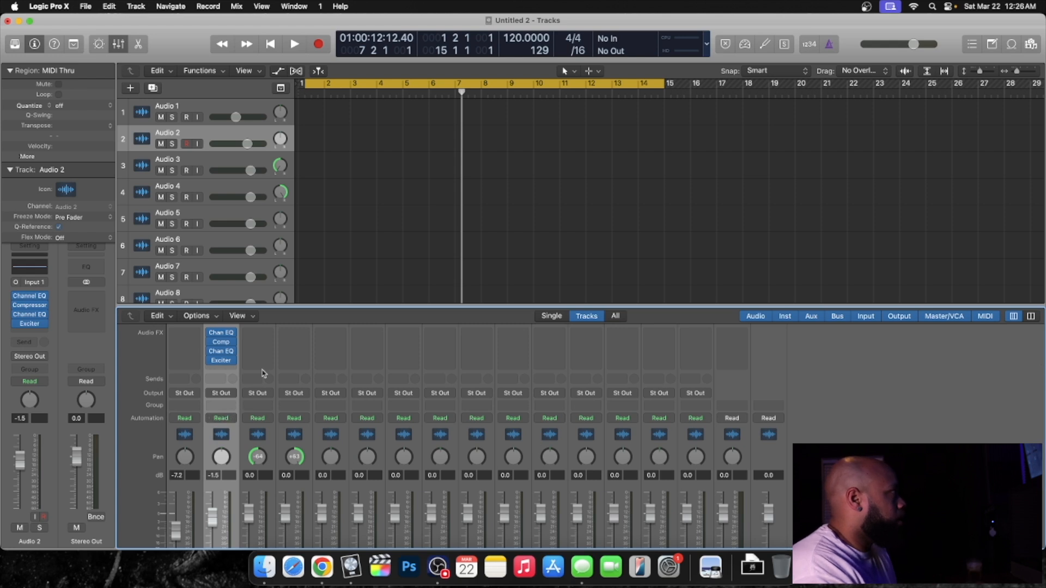
key(x)
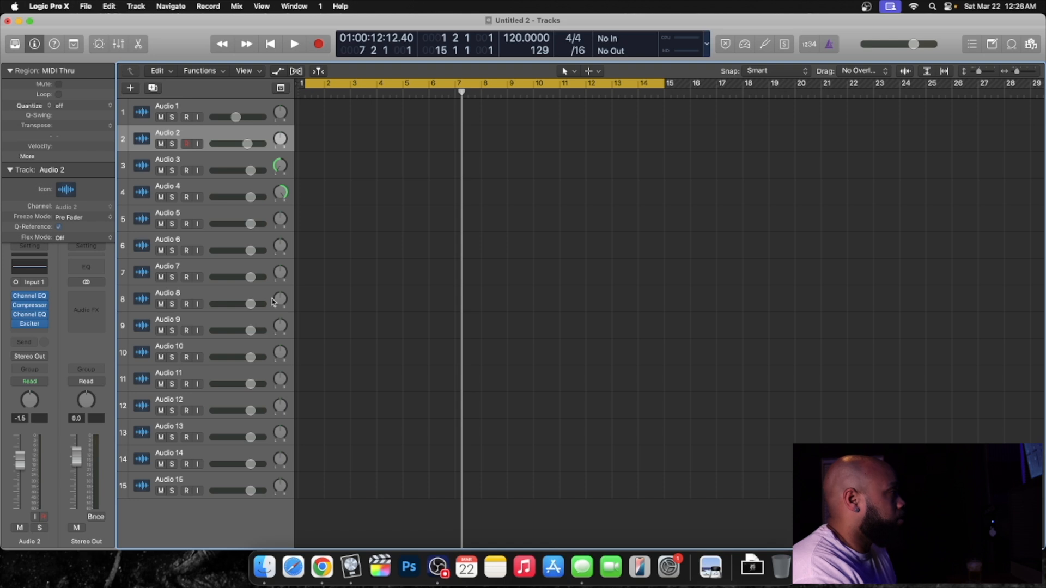
- Select the Audio 1 track and show the mixer with its channel strips and effect slots
click(221, 105)
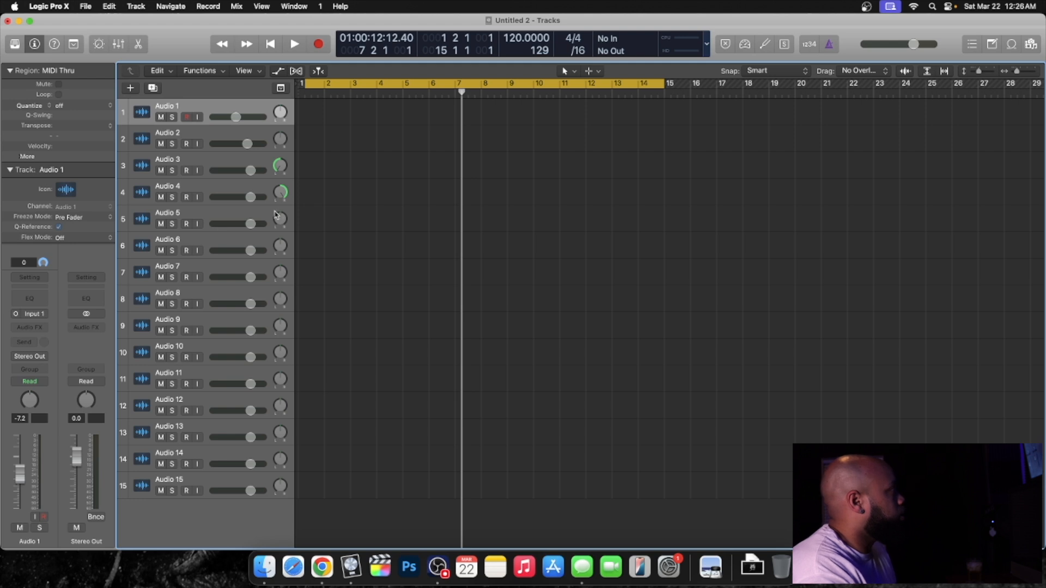
key(x)
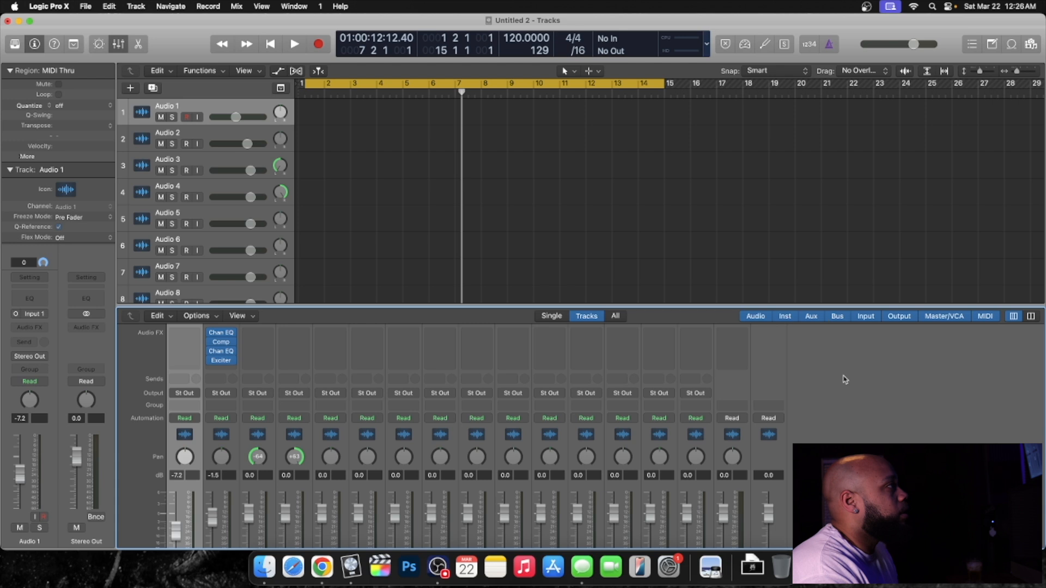
scroll(844, 380, down, 3)
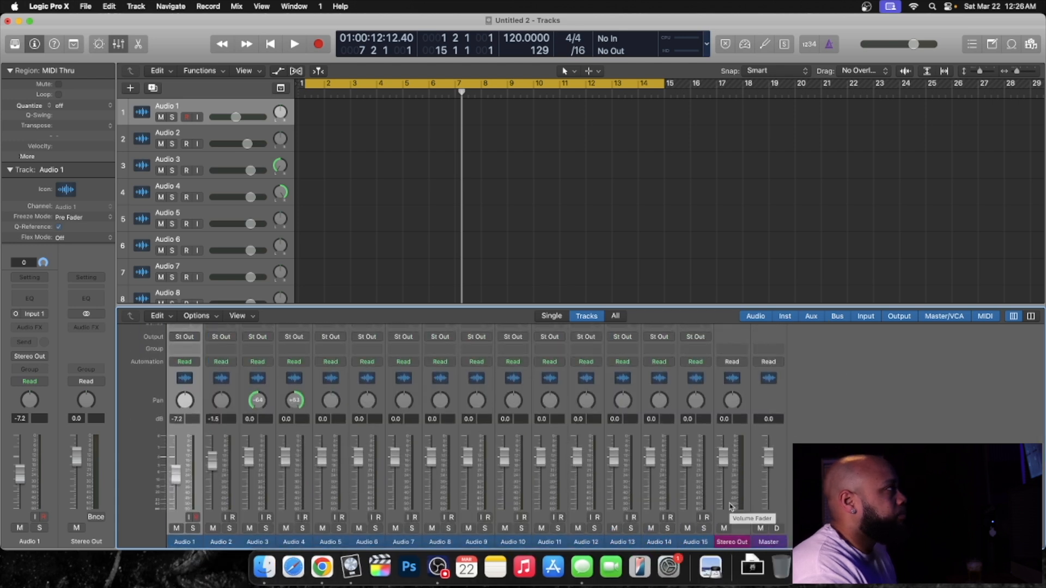
scroll(731, 507, up, 5)
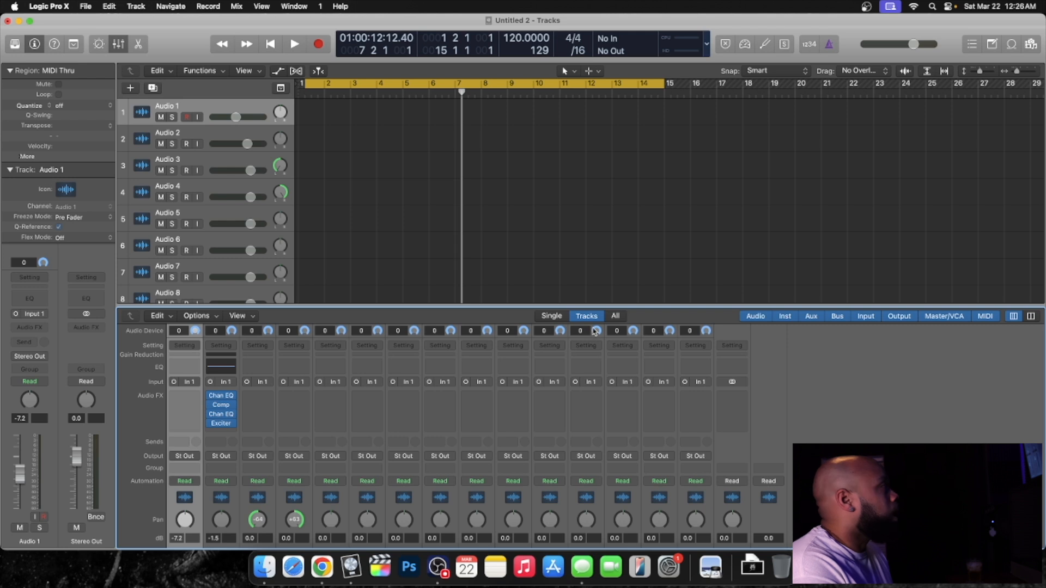
click(85, 6)
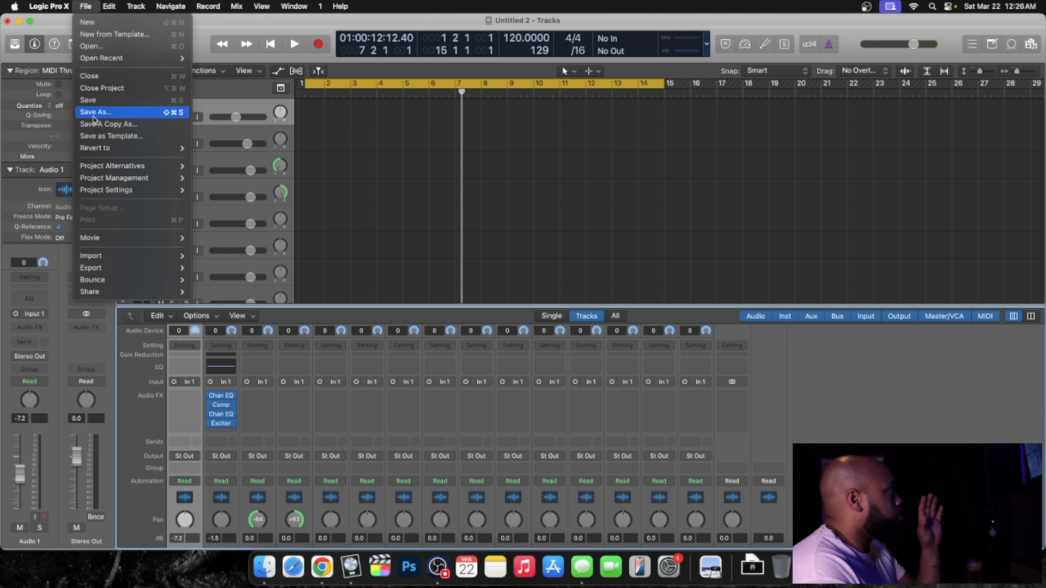
mouse_move(98, 281)
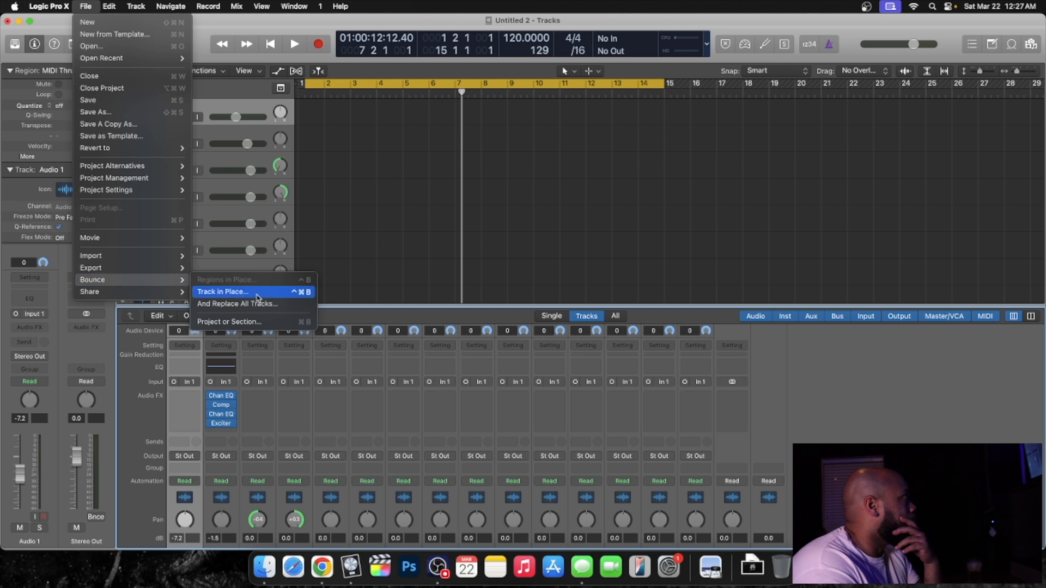
click(251, 326)
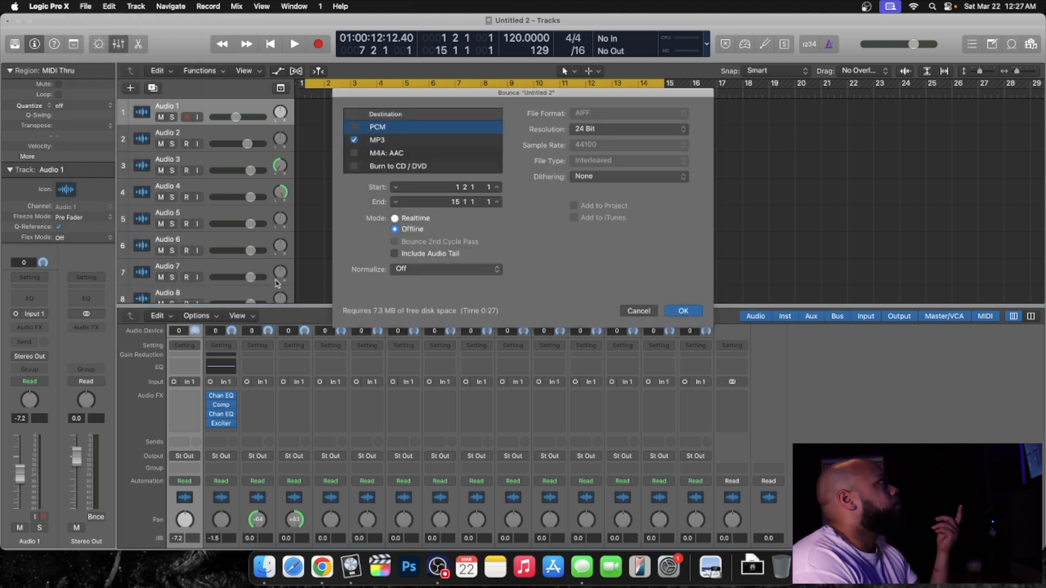
click(636, 312)
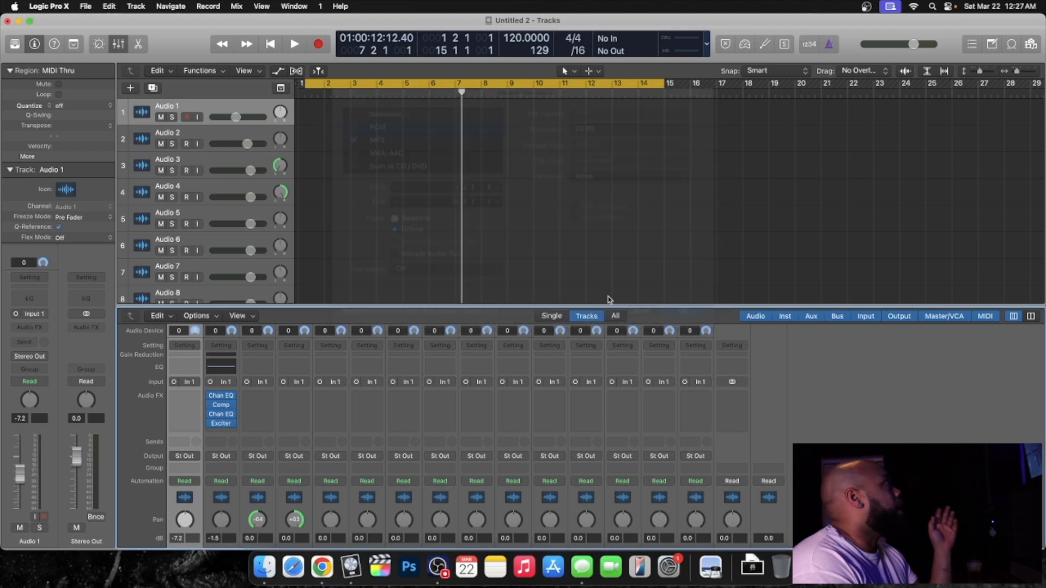
- Examine the PCM resolution choices and MP3 options in the Project or Section bounce settings, cancel the bounce and hide the mixer
click(88, 7)
mouse_move(129, 297)
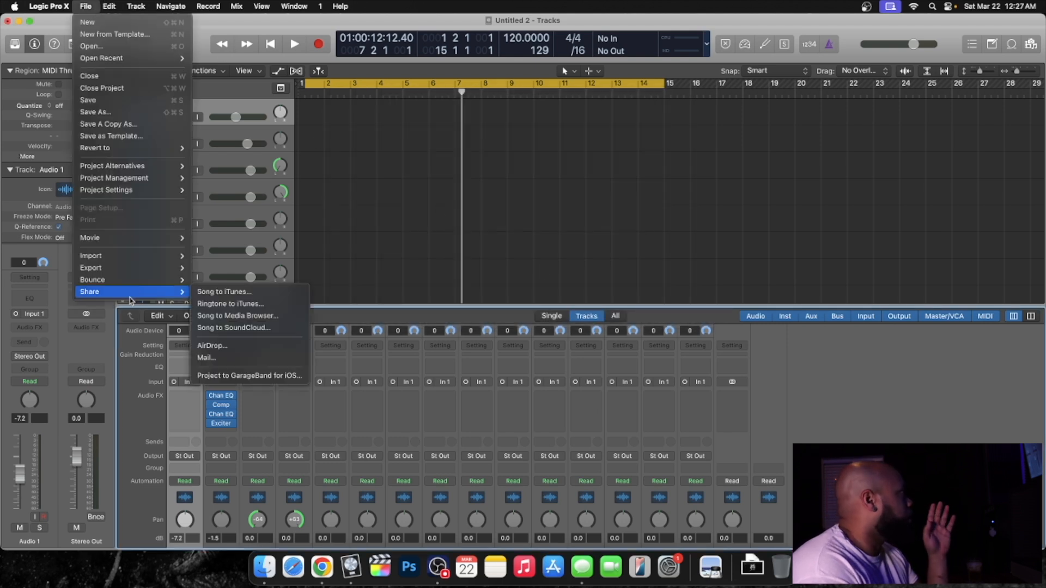
mouse_move(139, 280)
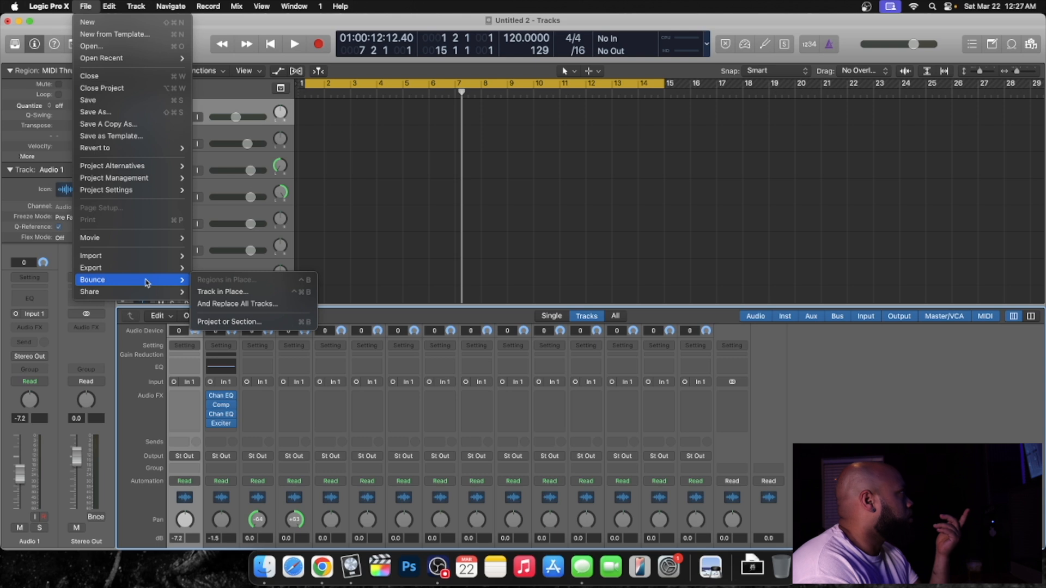
click(254, 322)
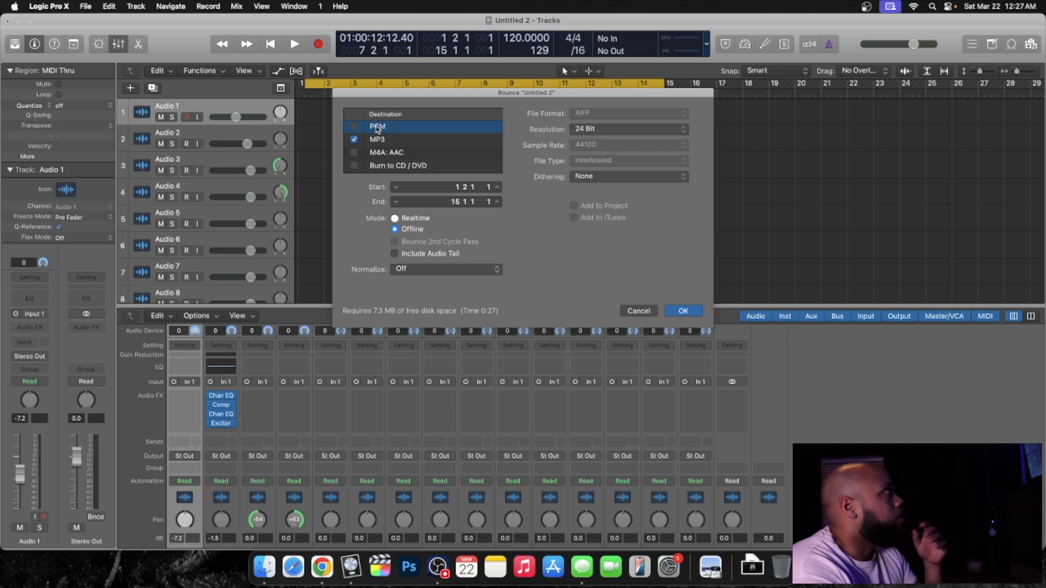
click(685, 131)
click(681, 129)
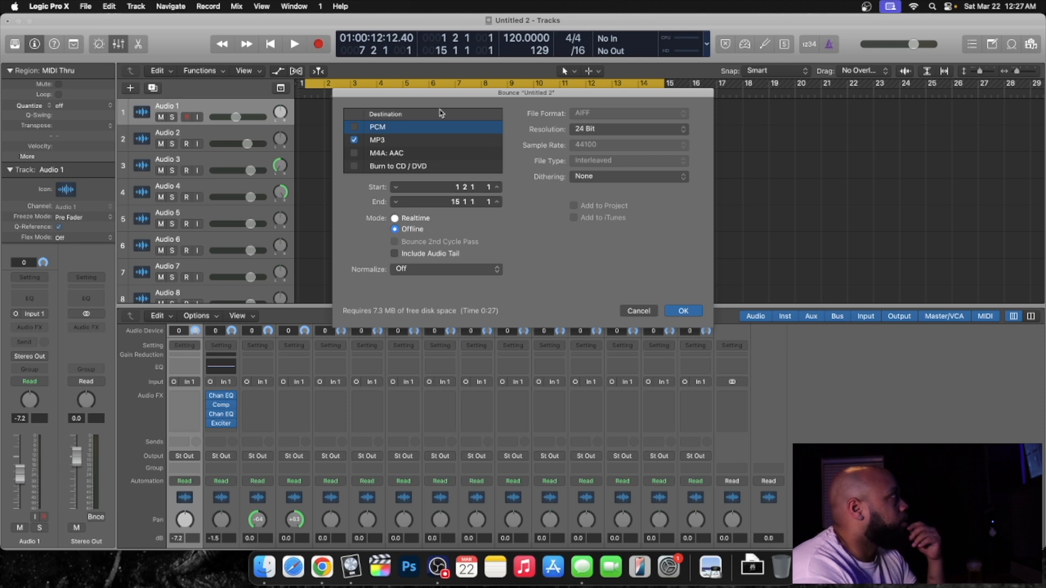
click(418, 140)
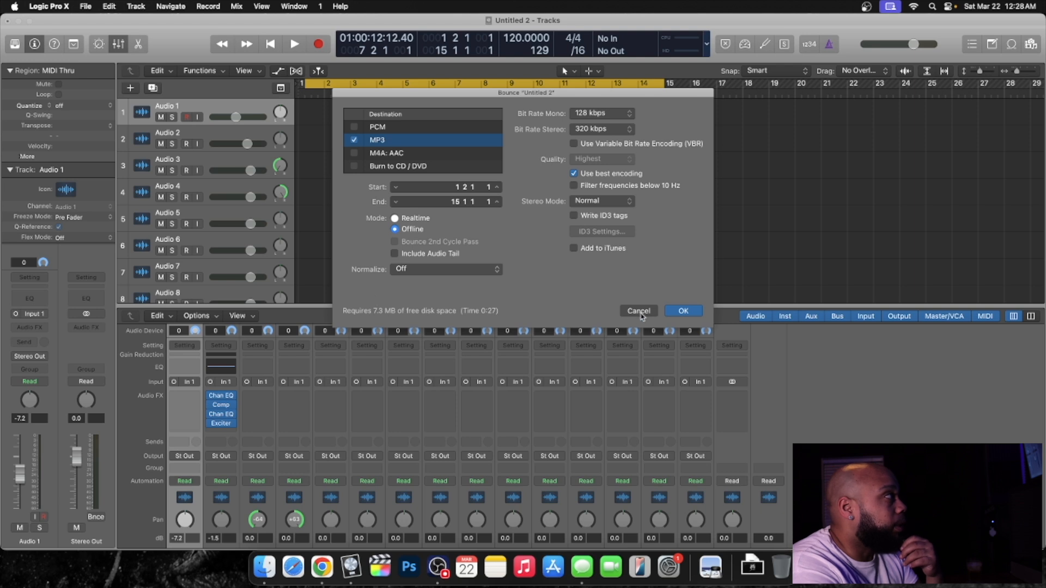
click(641, 313)
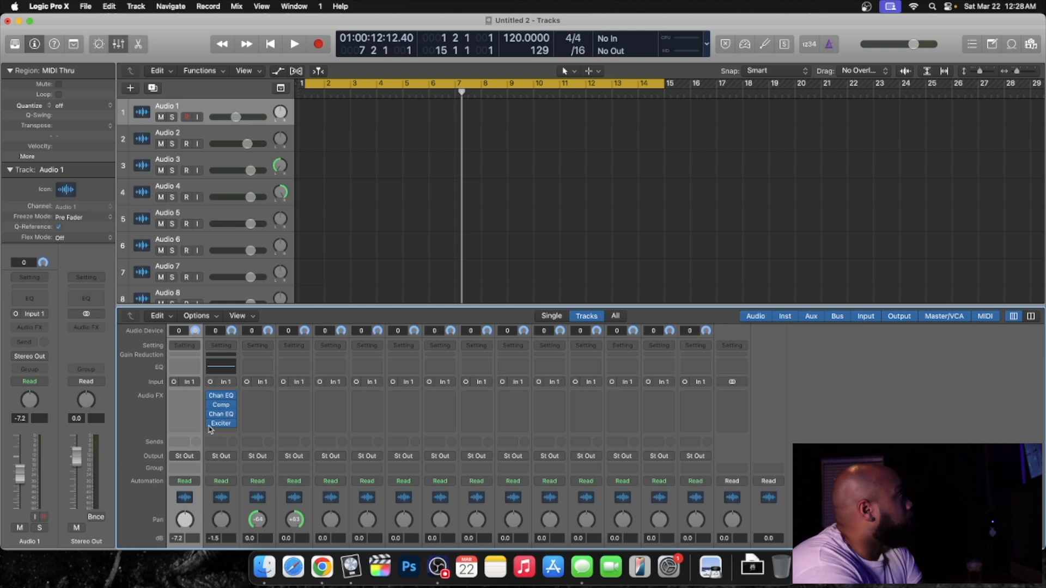
key(x)
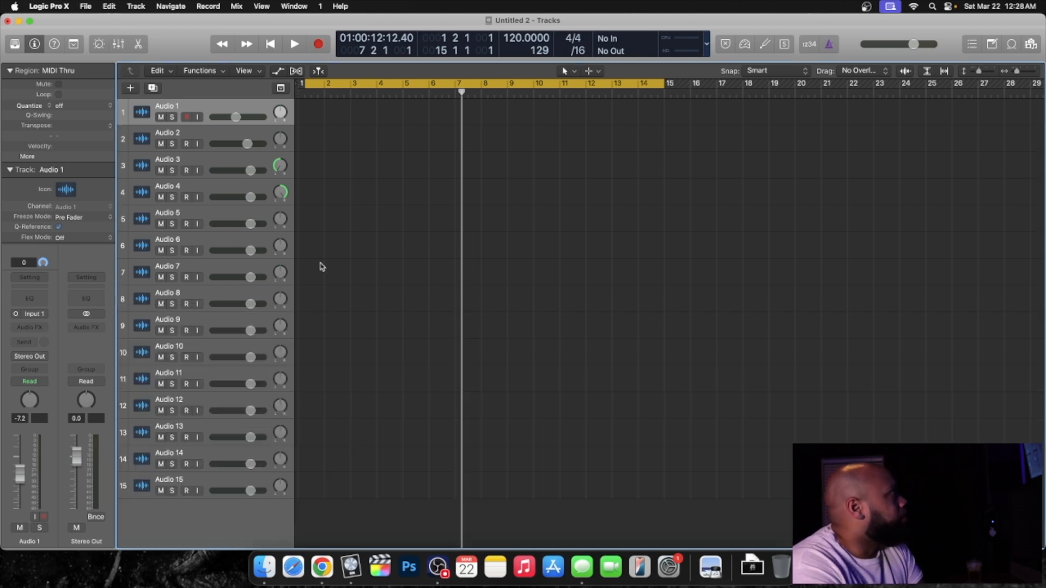